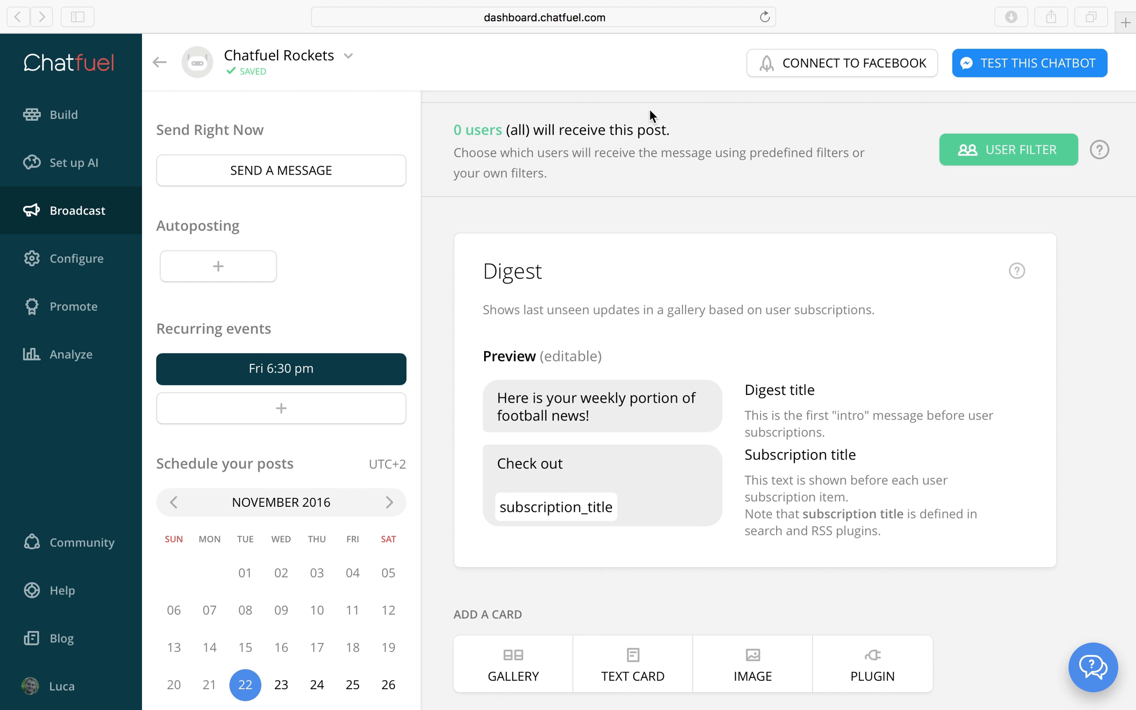
Create a block named "Subscriptions" in the bot structure's Navigation group and add the Subscriptions list plugin to it.
click(60, 123)
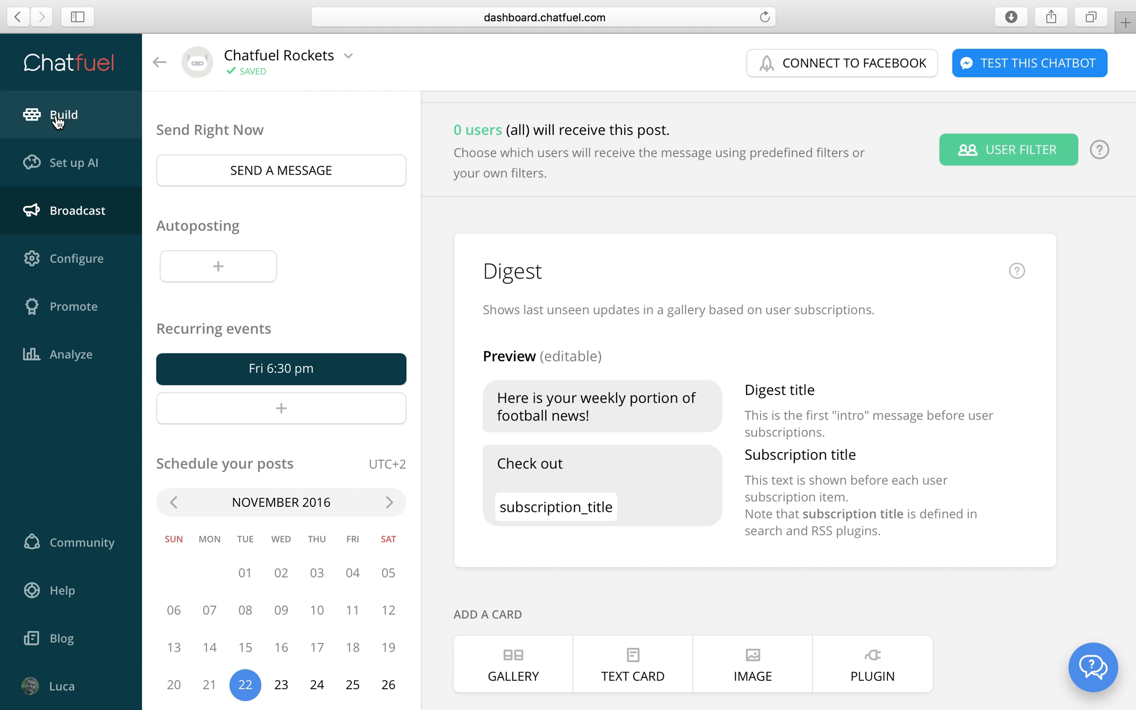
click(59, 121)
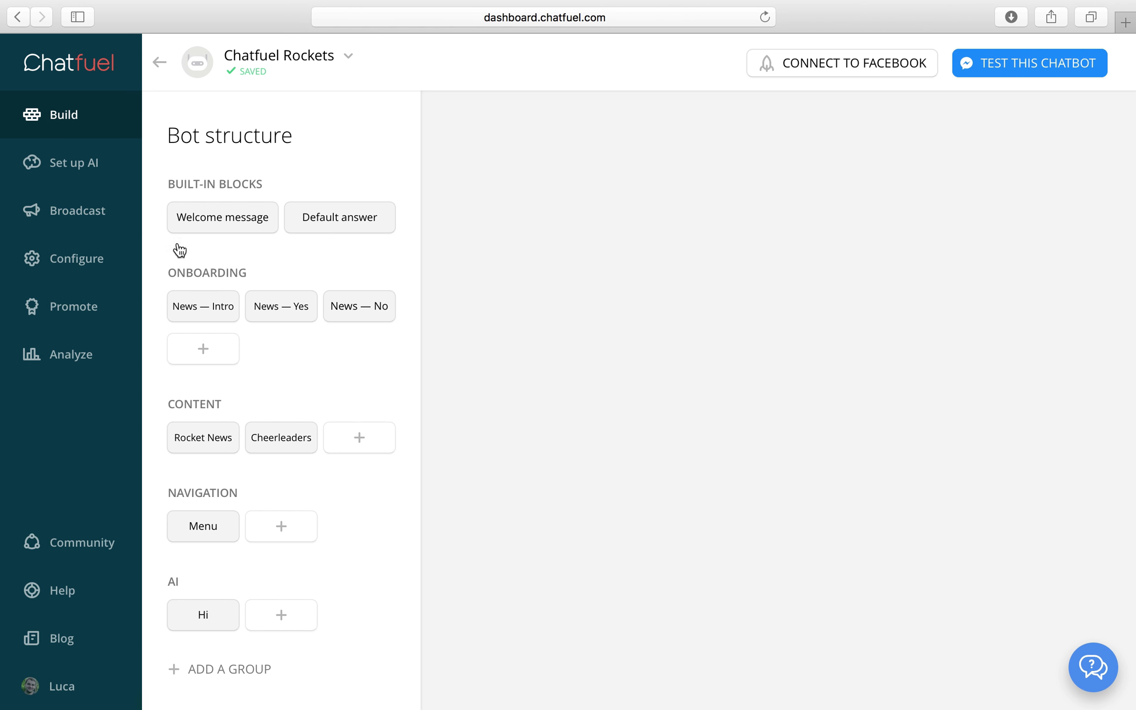
click(223, 220)
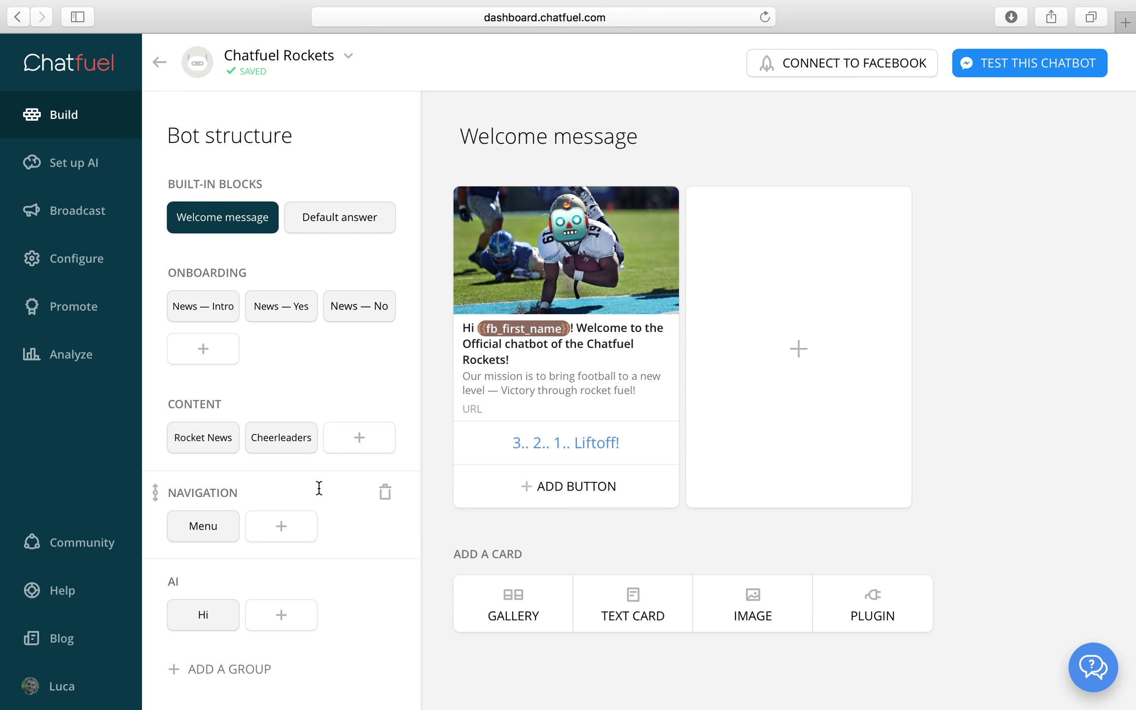
click(285, 528)
text(Subscriptions)
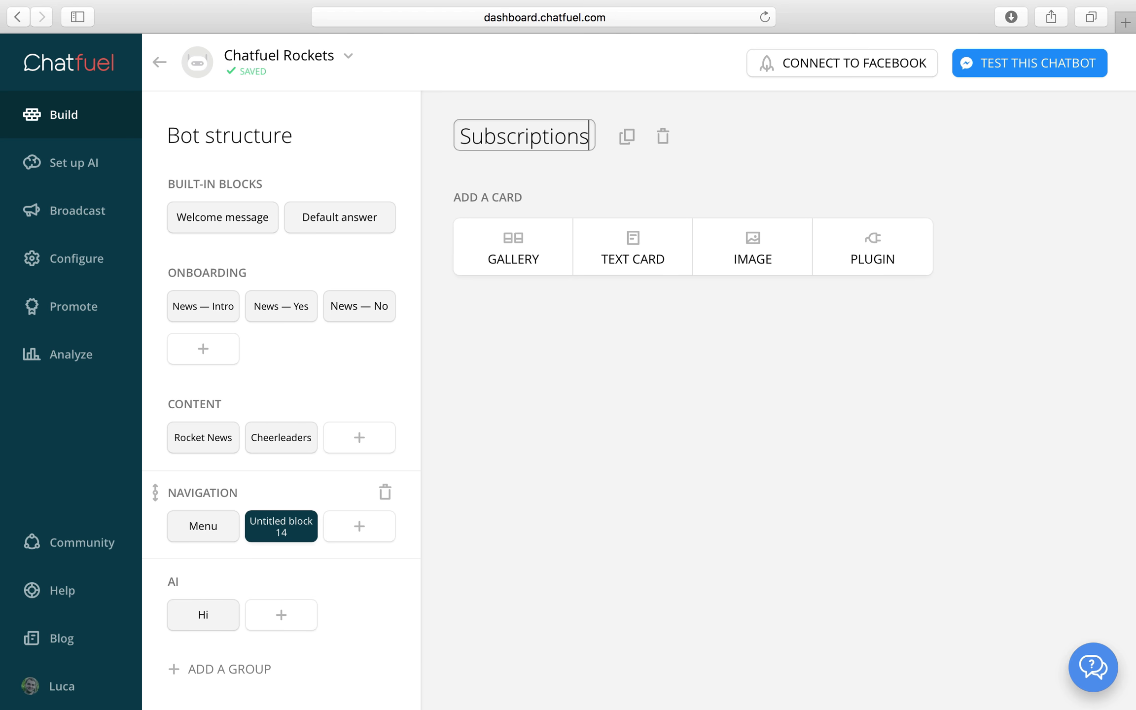
key(Return)
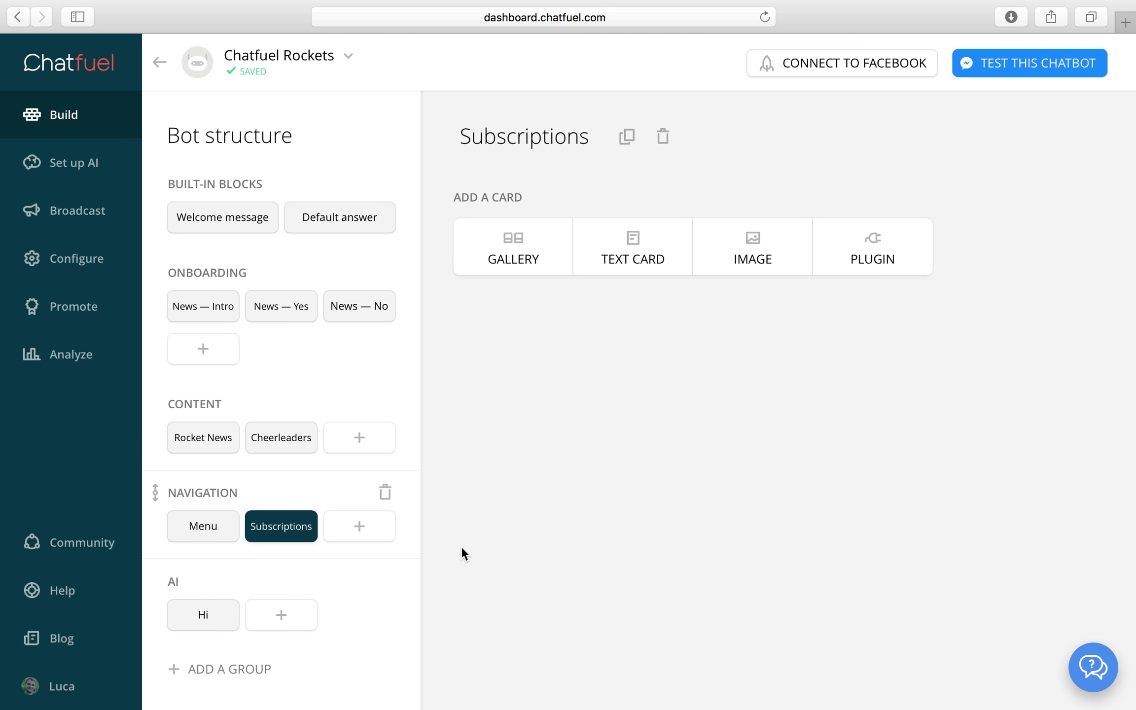
click(873, 245)
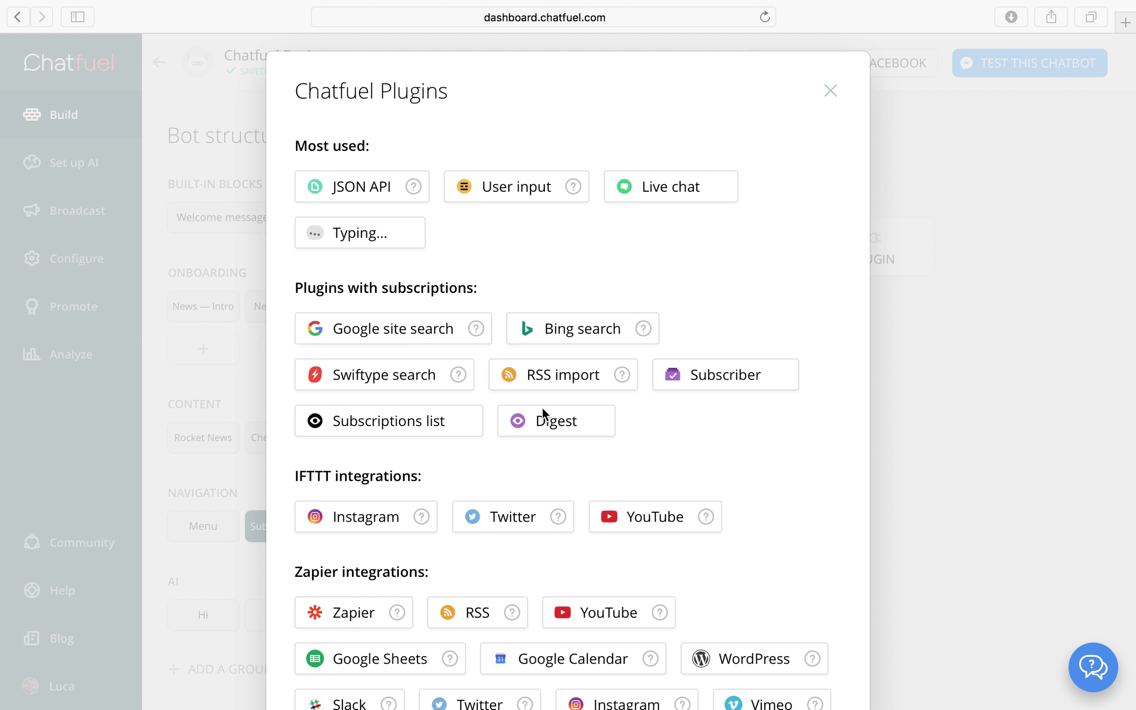
click(393, 422)
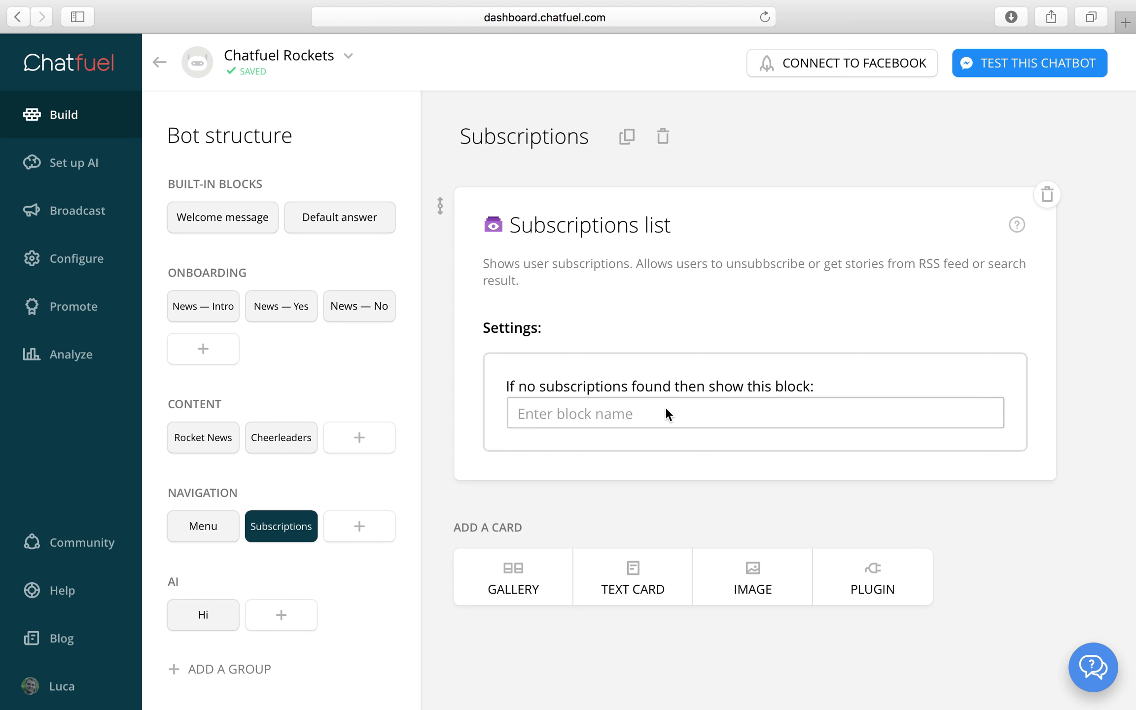
Create another block in the Navigation group and name it "No Subscriptions".
click(368, 527)
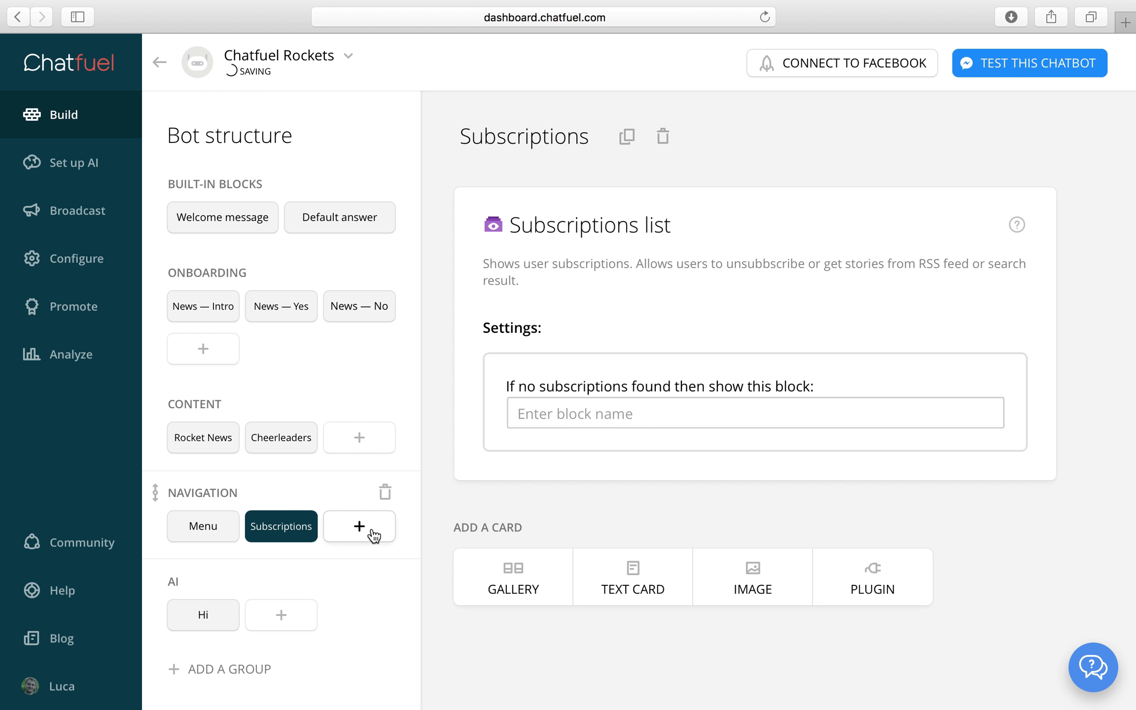
text(No Subscr)
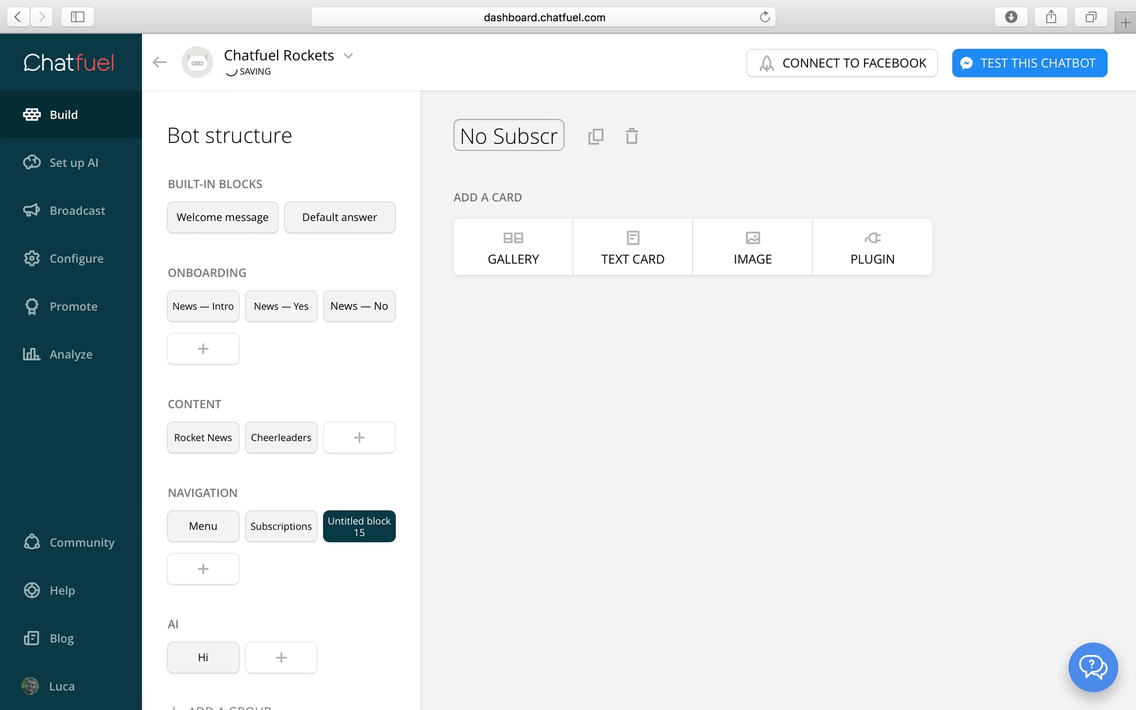
text(iptions)
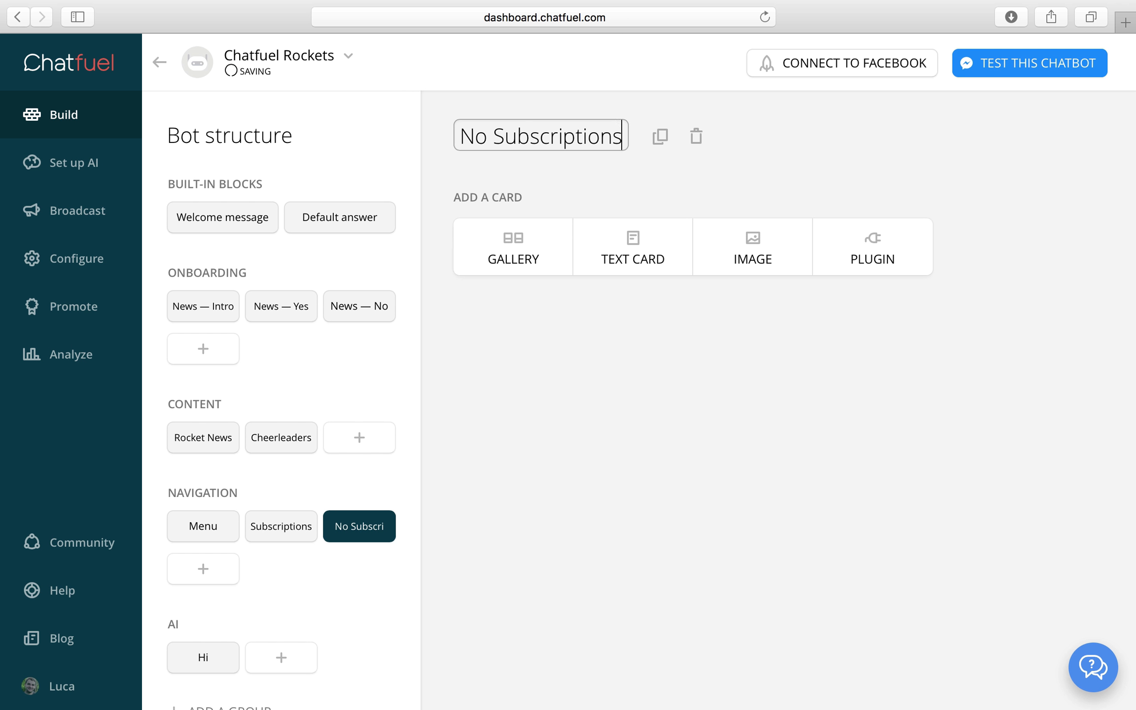
Add a text card to the block reading "You don't have any subscriptions yet; do you want to subscribe to the CF rocket news?".
click(633, 246)
text(Y)
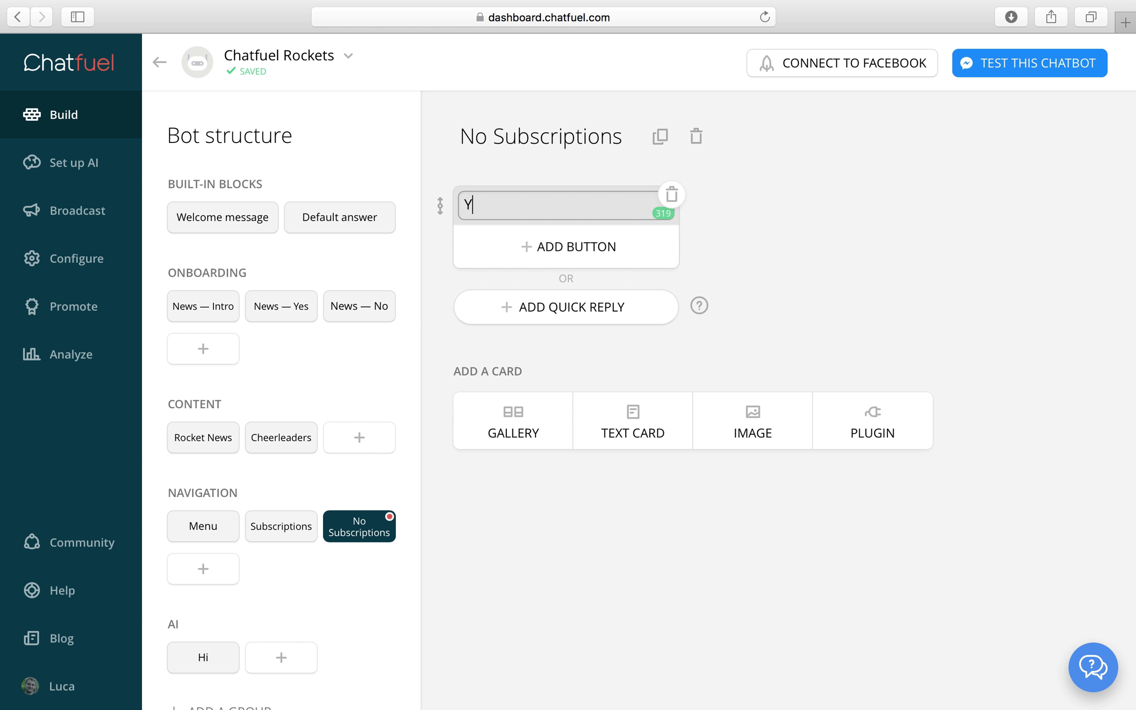
text(ou don't have any subsc)
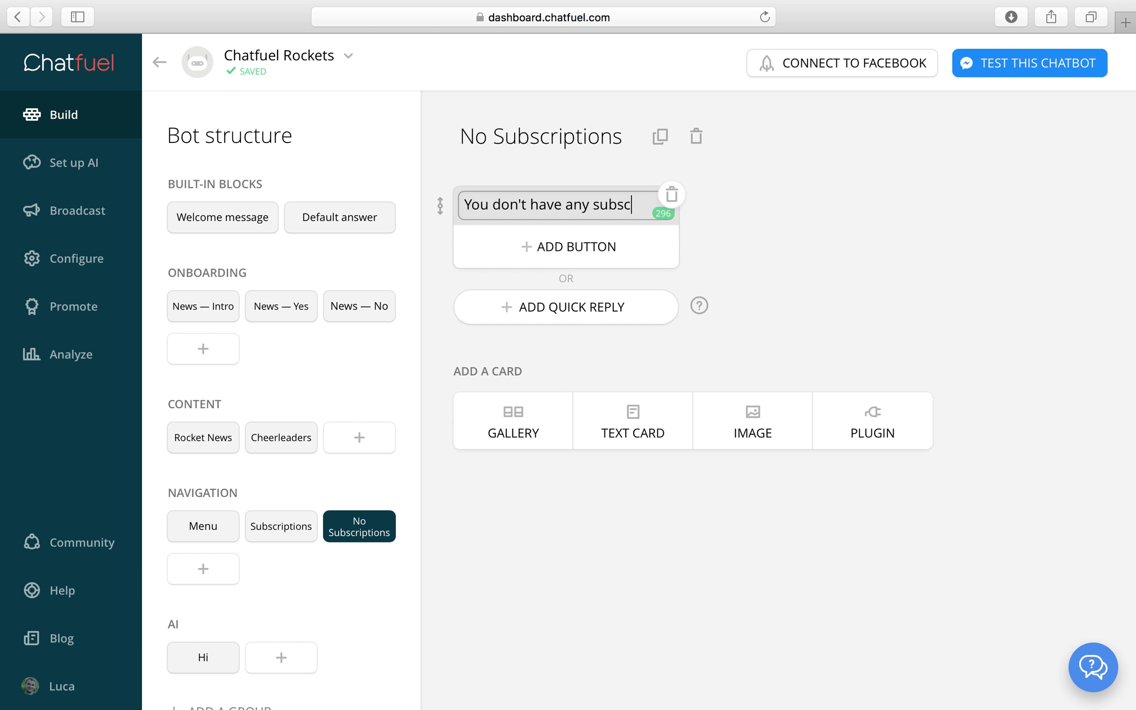
text(riptions)
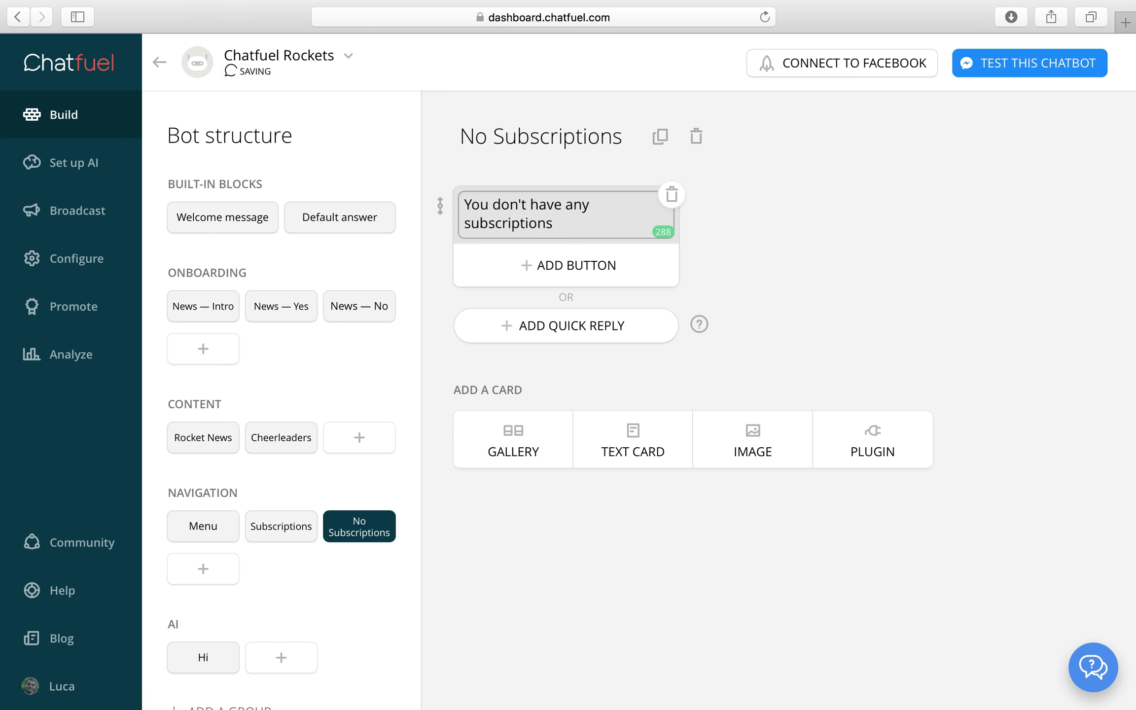
text( yet; do you want to)
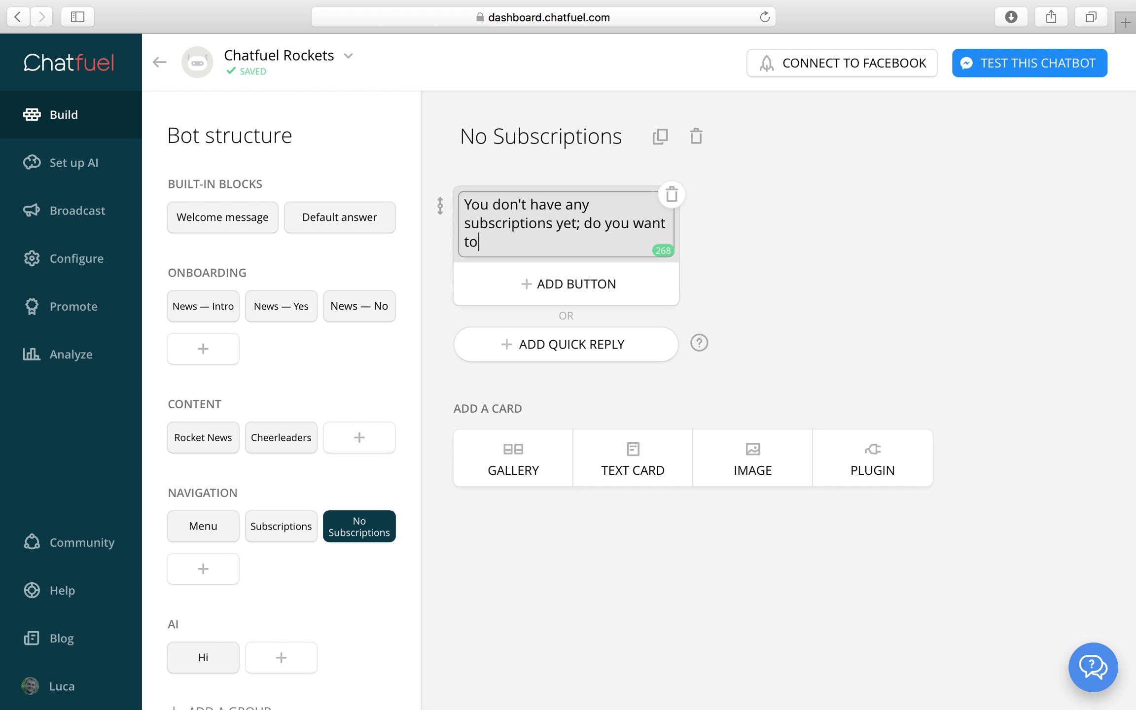
text( subscribe to the CF rocke)
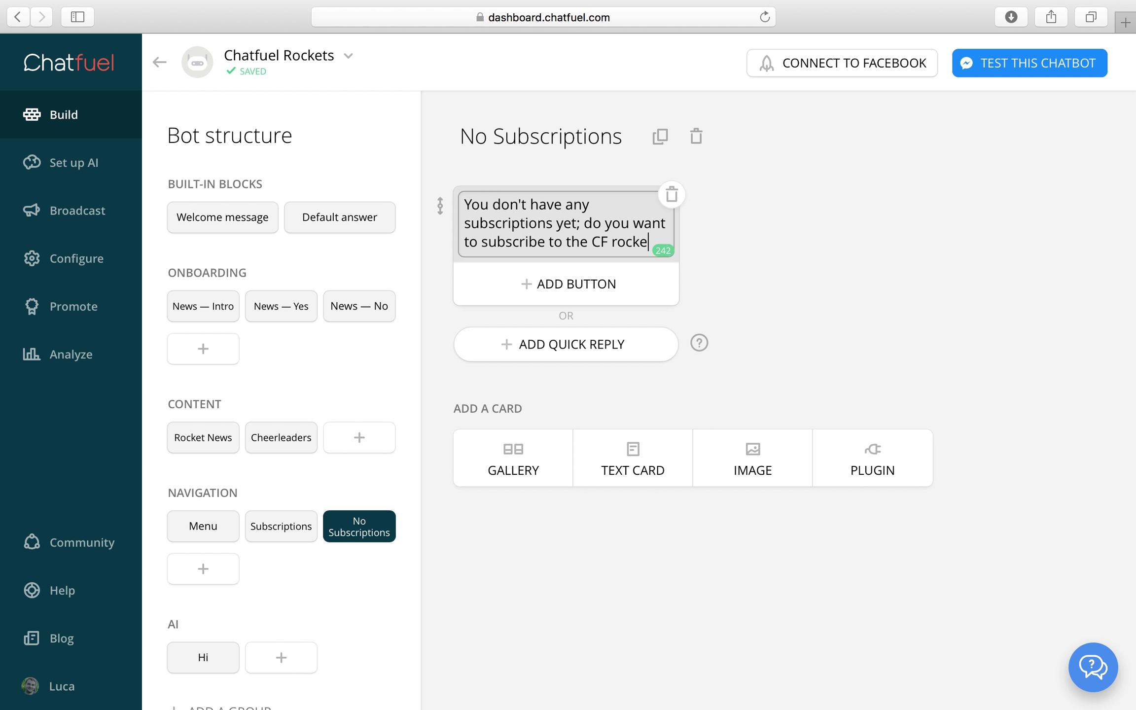
text(t news?)
click(712, 273)
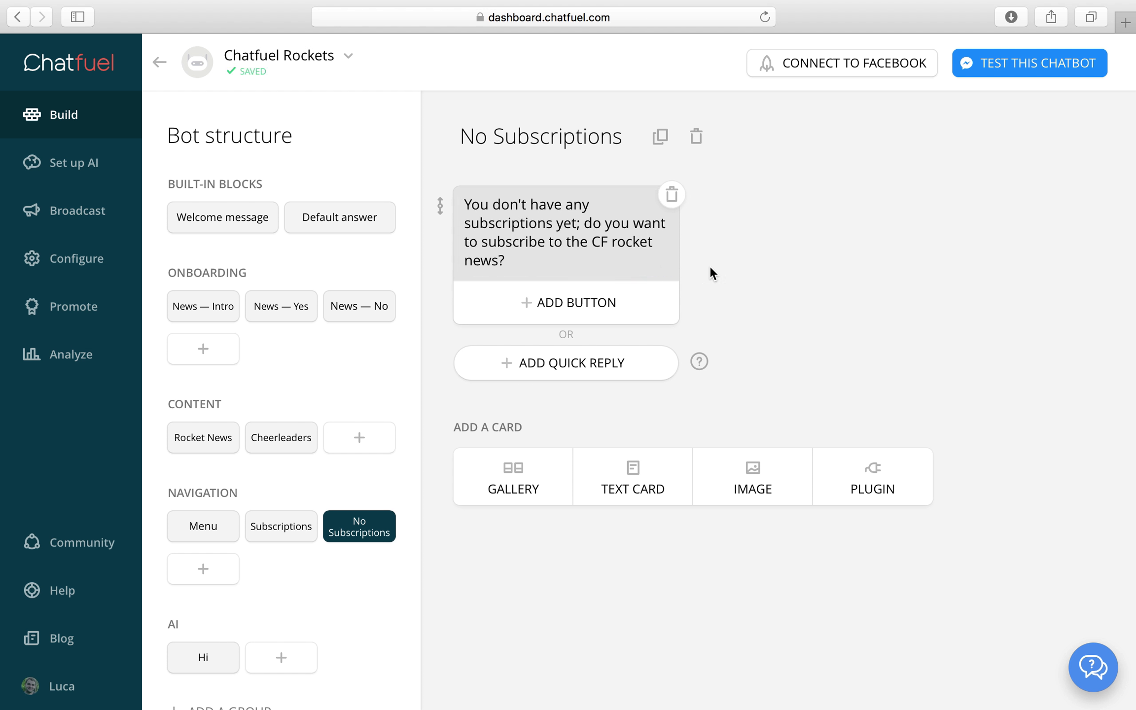
Add a button named "Yes, please!" to the text card and link it to the News — Yes block.
click(533, 303)
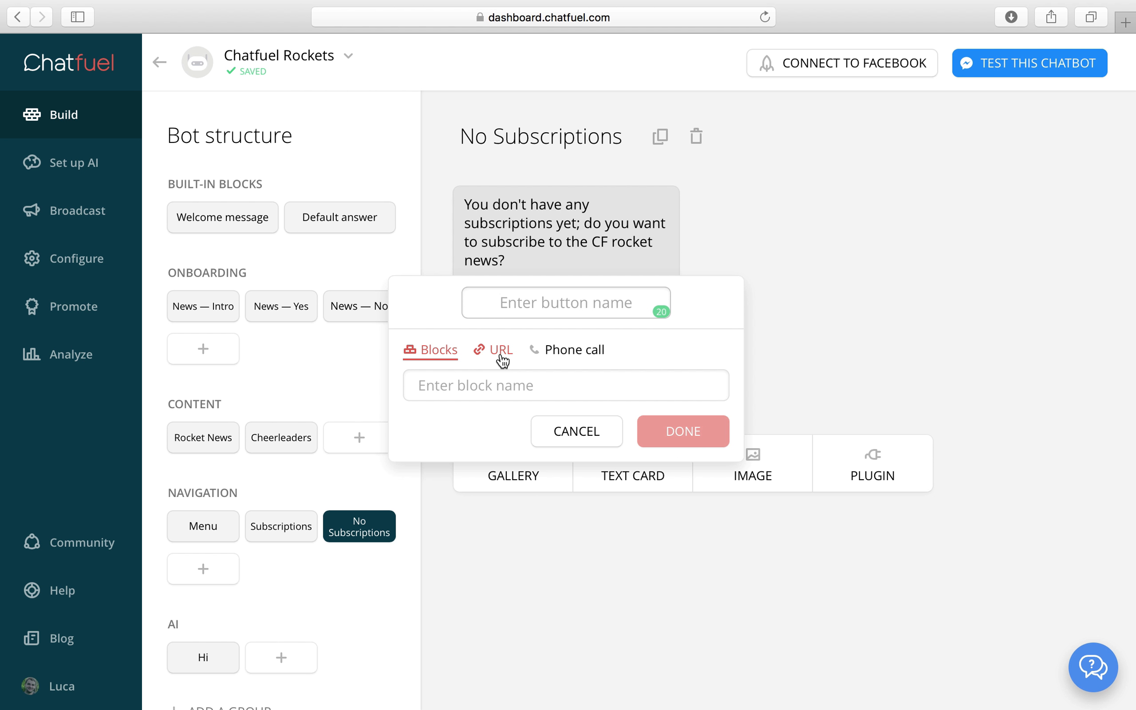
text(Yes, please!)
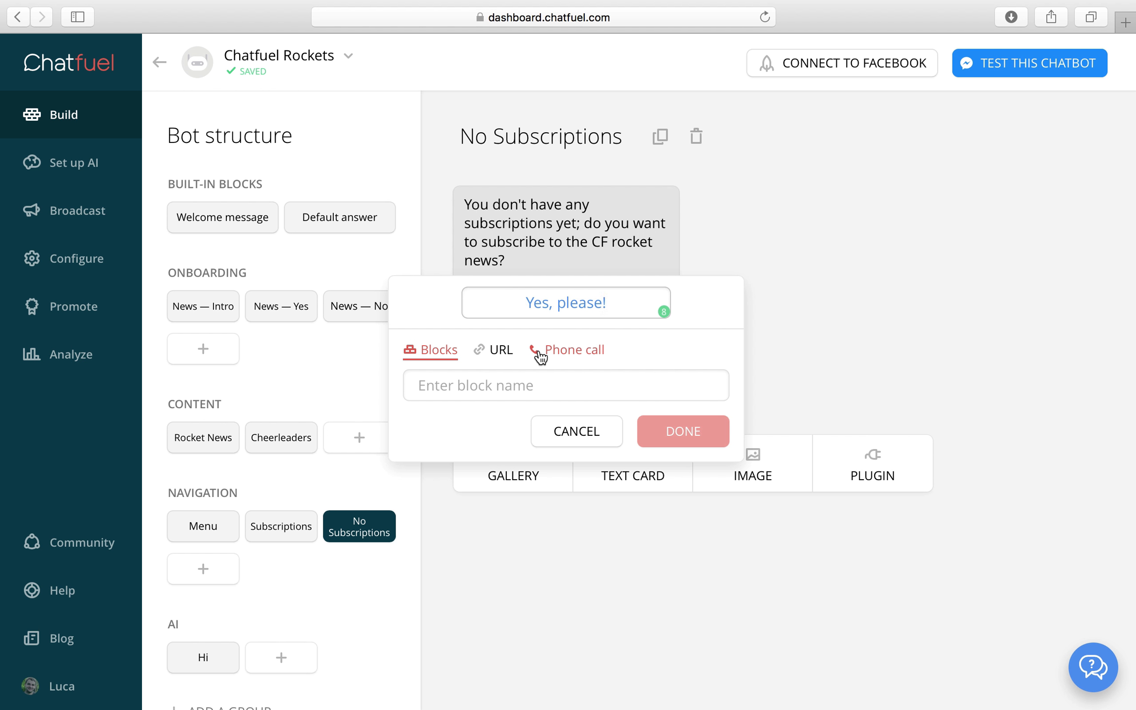
click(439, 385)
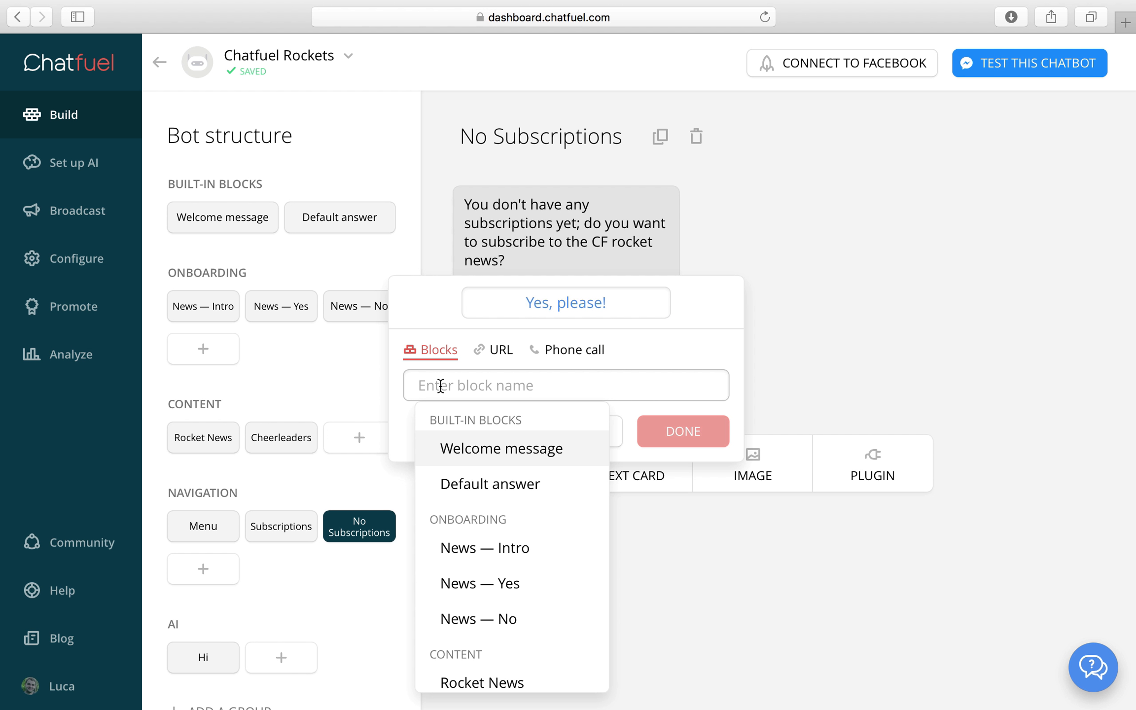
text(News)
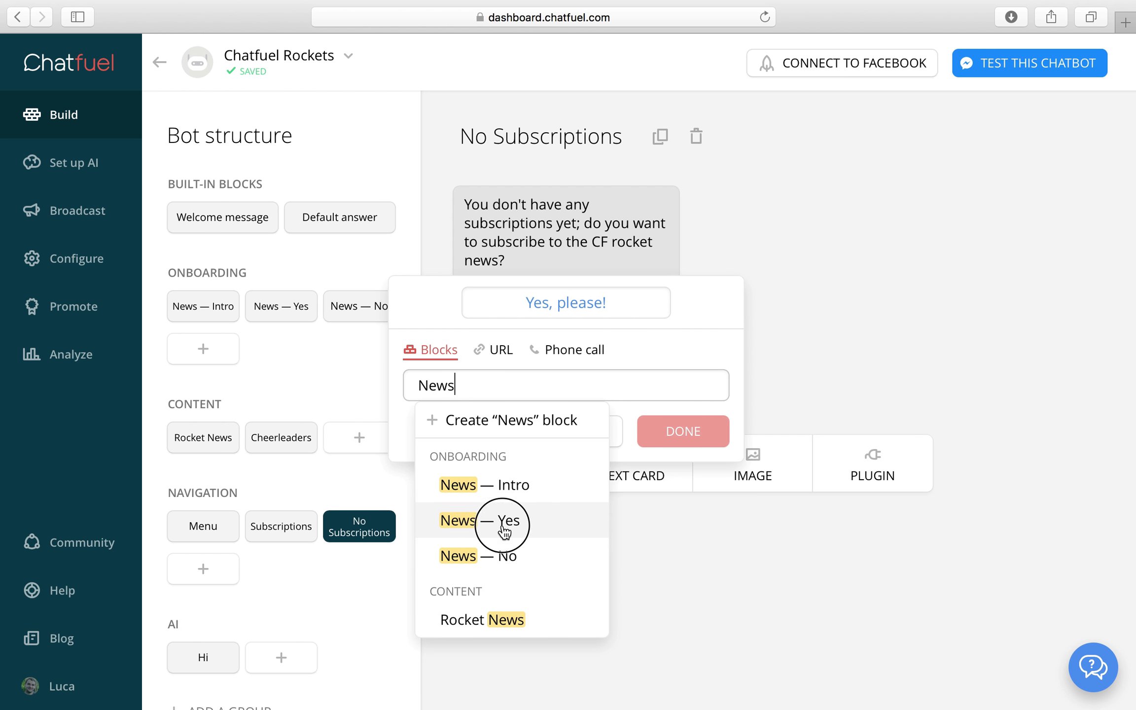
click(505, 524)
click(698, 434)
Add a second button named "No, thank you!" to the text card, linked to the News — No block.
click(572, 349)
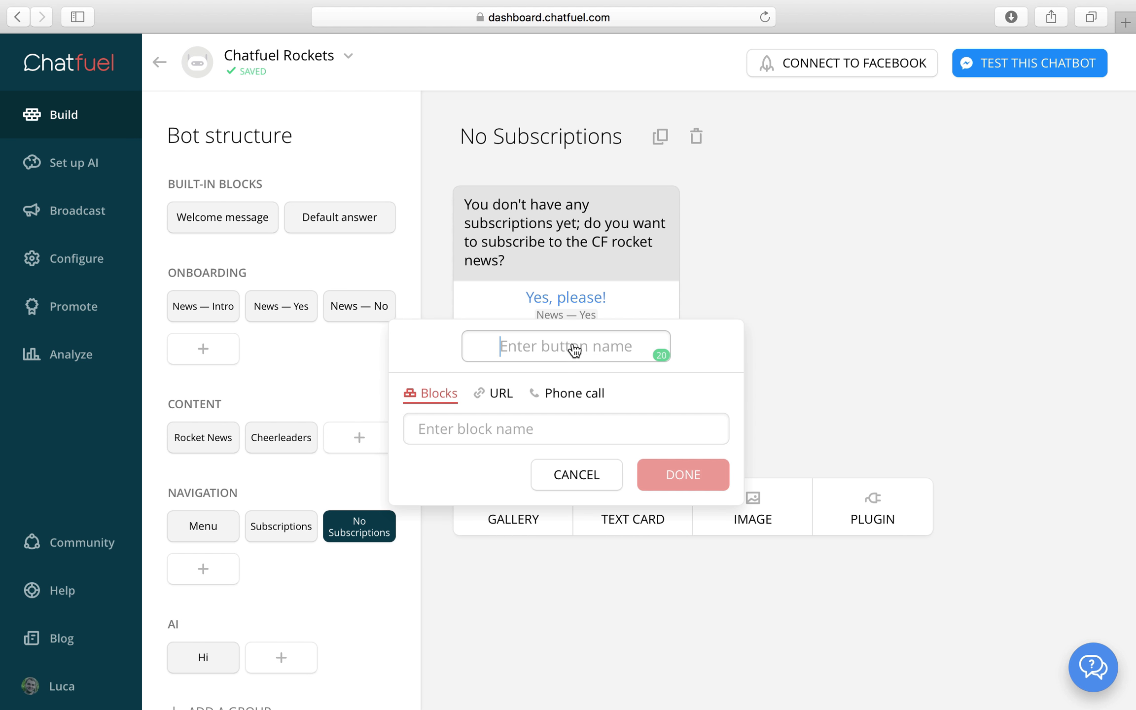
text(No, than)
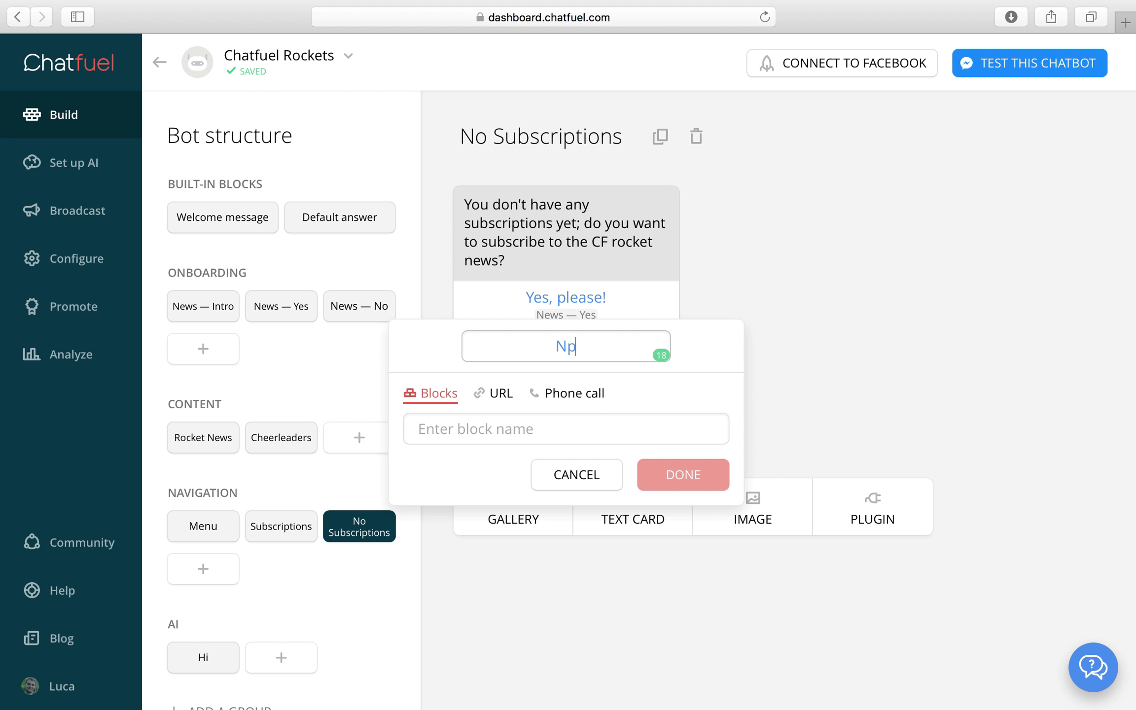
text(k you!)
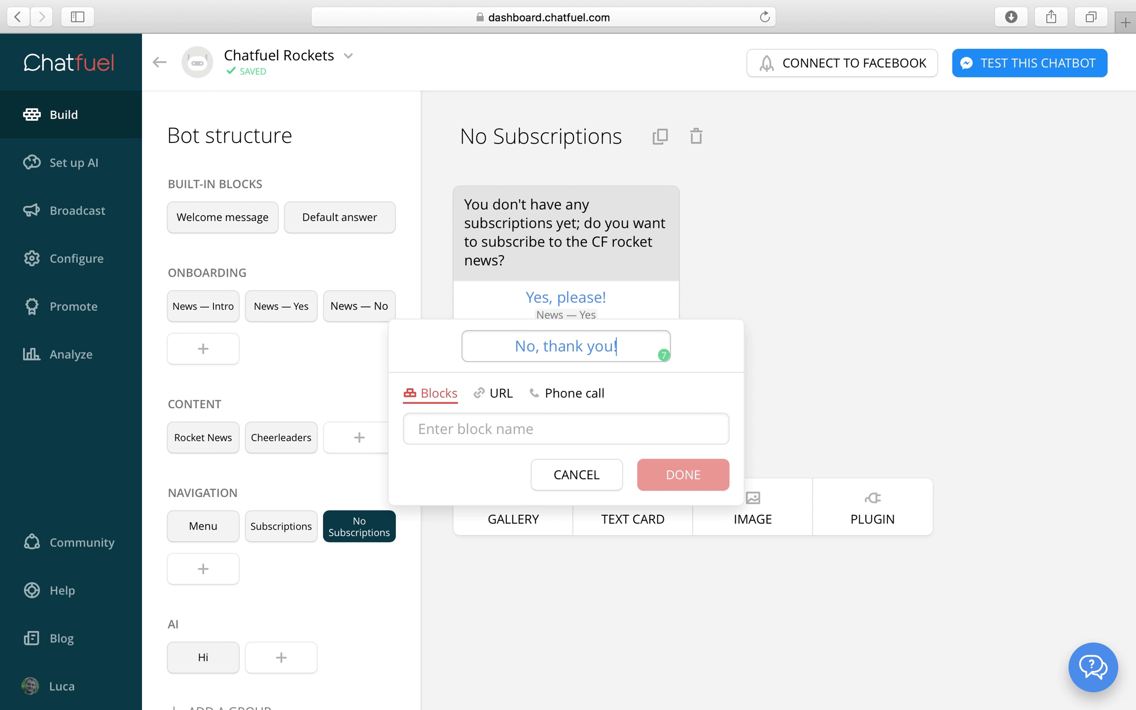
click(482, 433)
text(news)
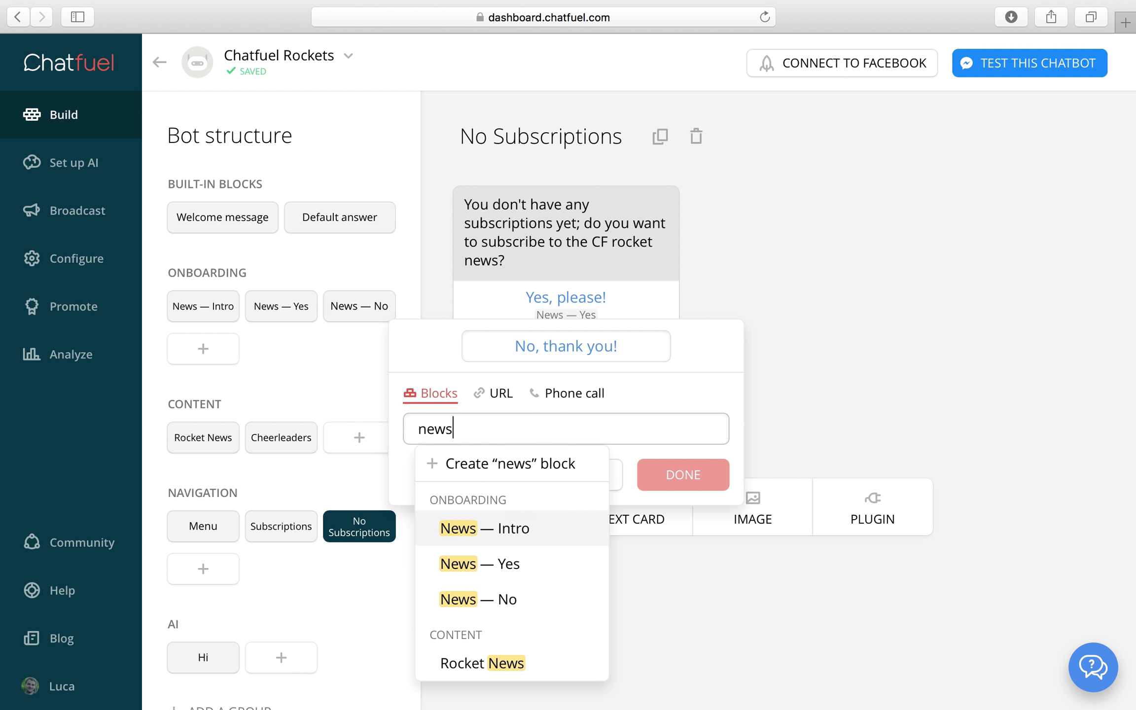
click(509, 595)
click(656, 474)
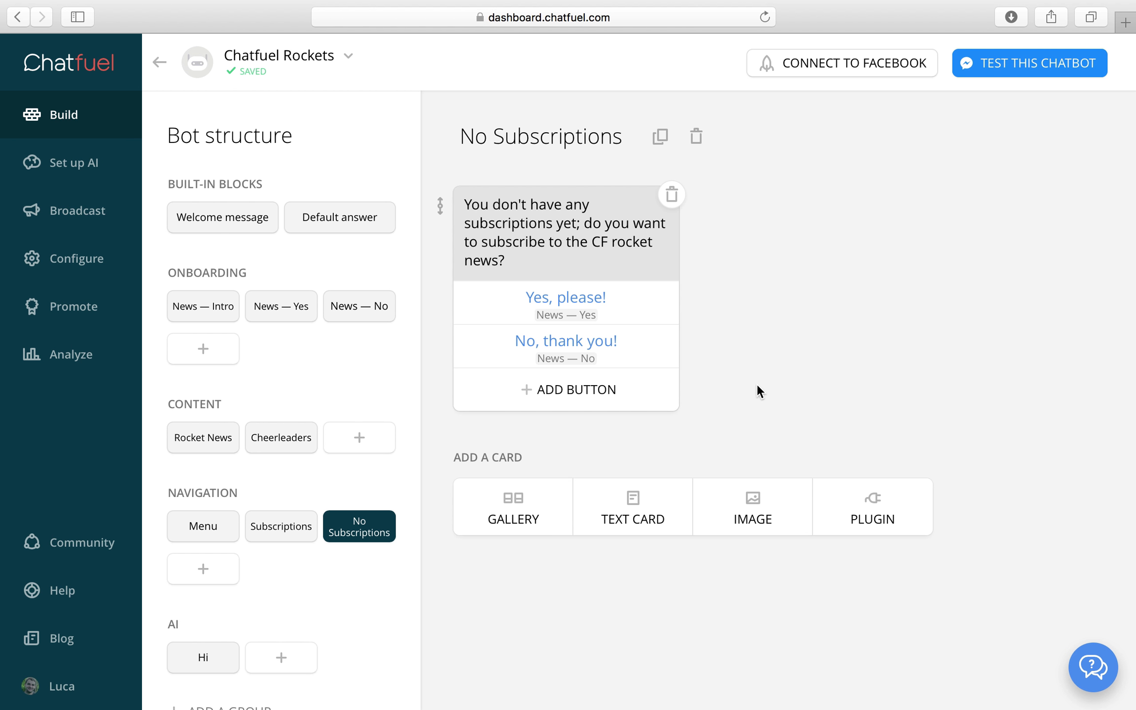
In the Subscriptions block, set No Subscriptions as the block shown when no subscriptions are found.
click(279, 524)
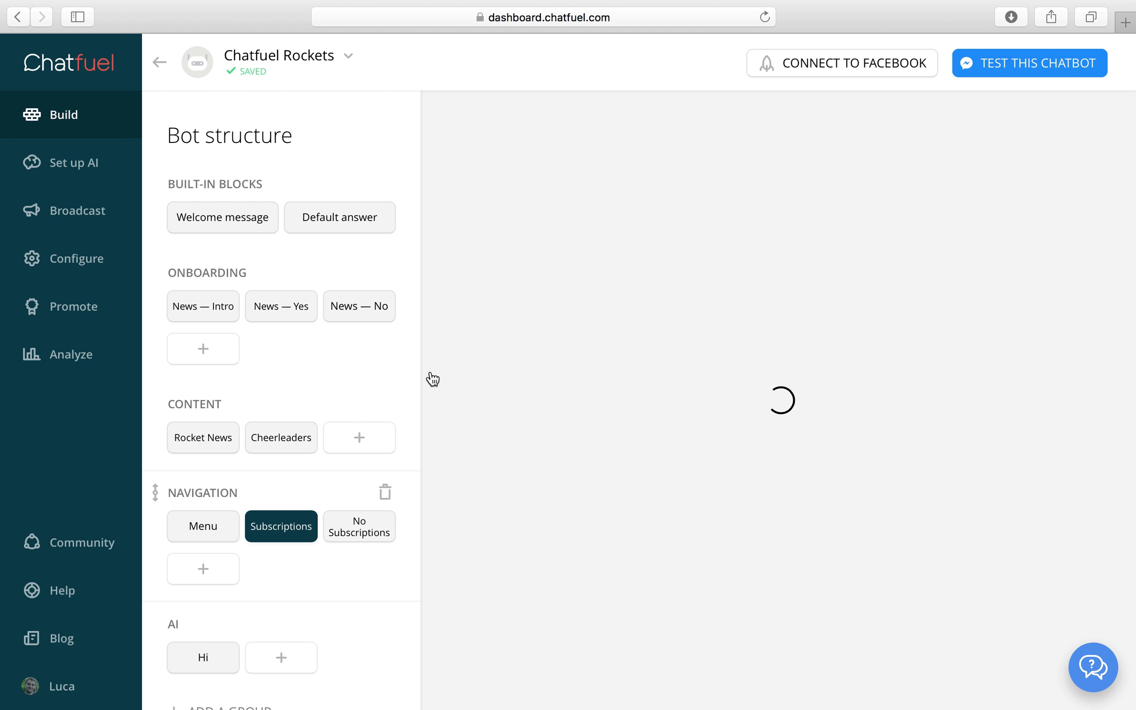
click(623, 418)
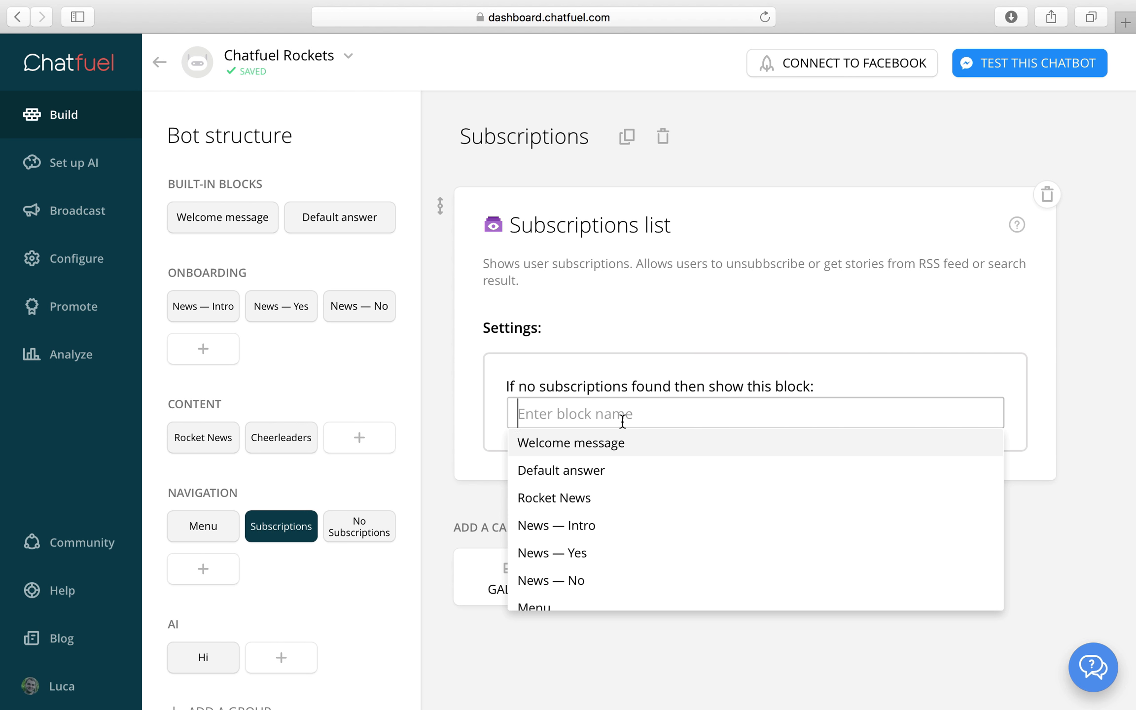
text(No)
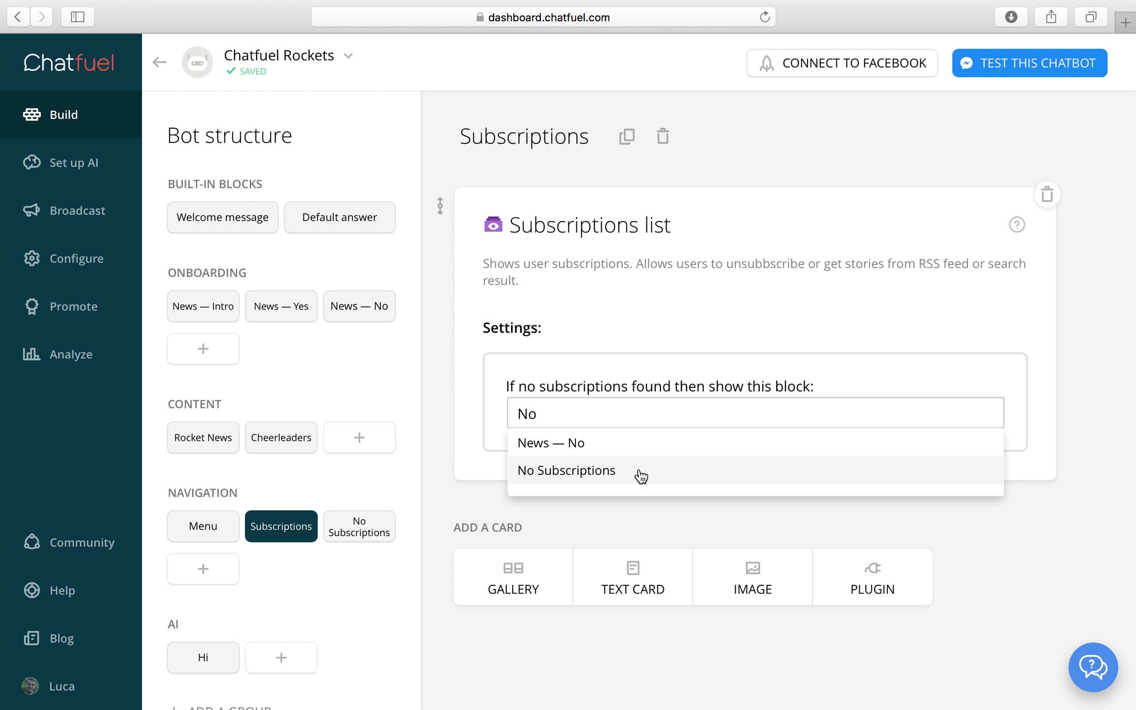
click(641, 476)
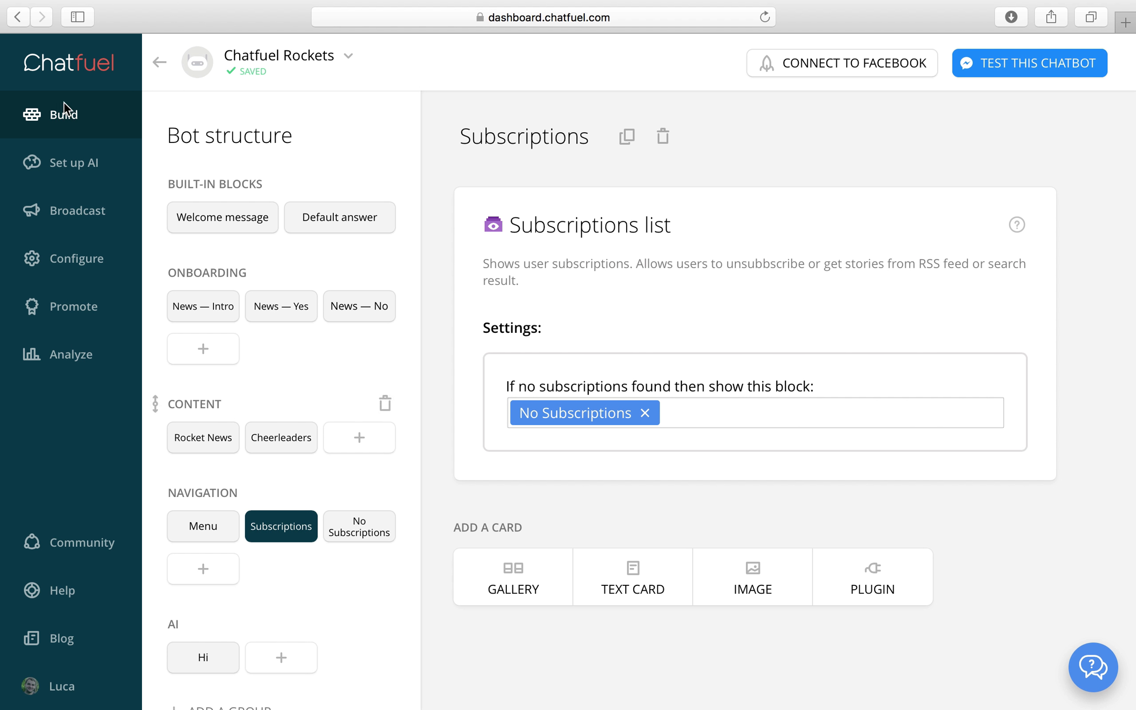
Add a new AI rule with the user phrases "I want to unsubscribe" and "Show my subscriptions".
click(75, 169)
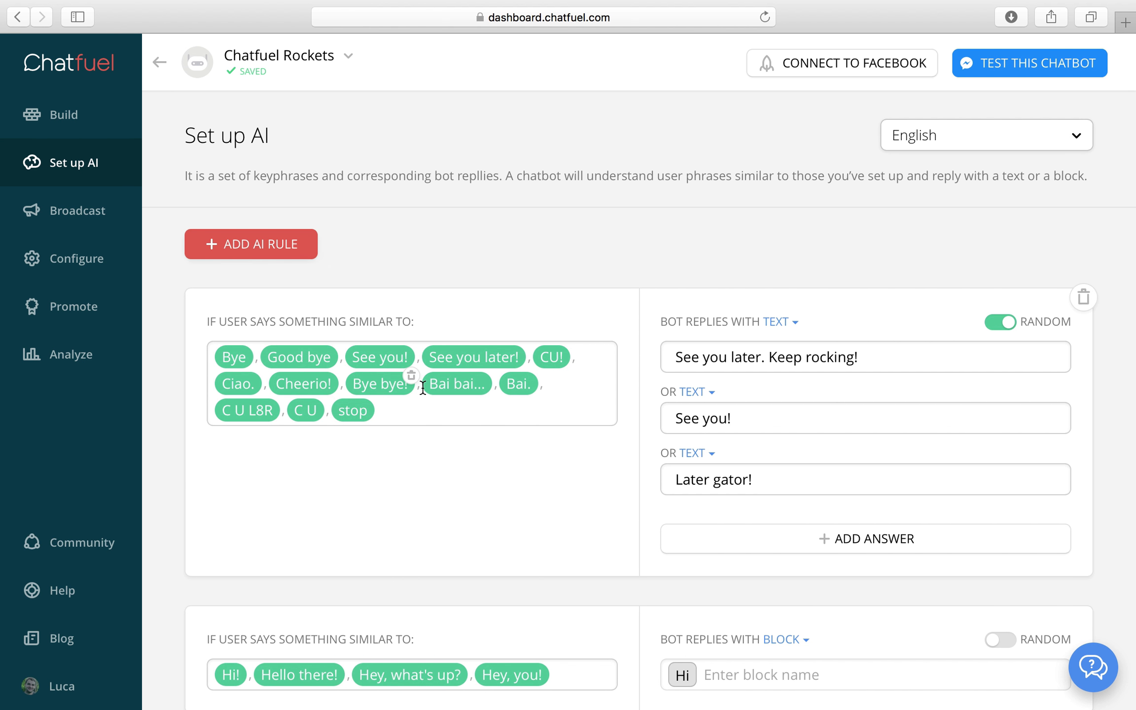
click(279, 253)
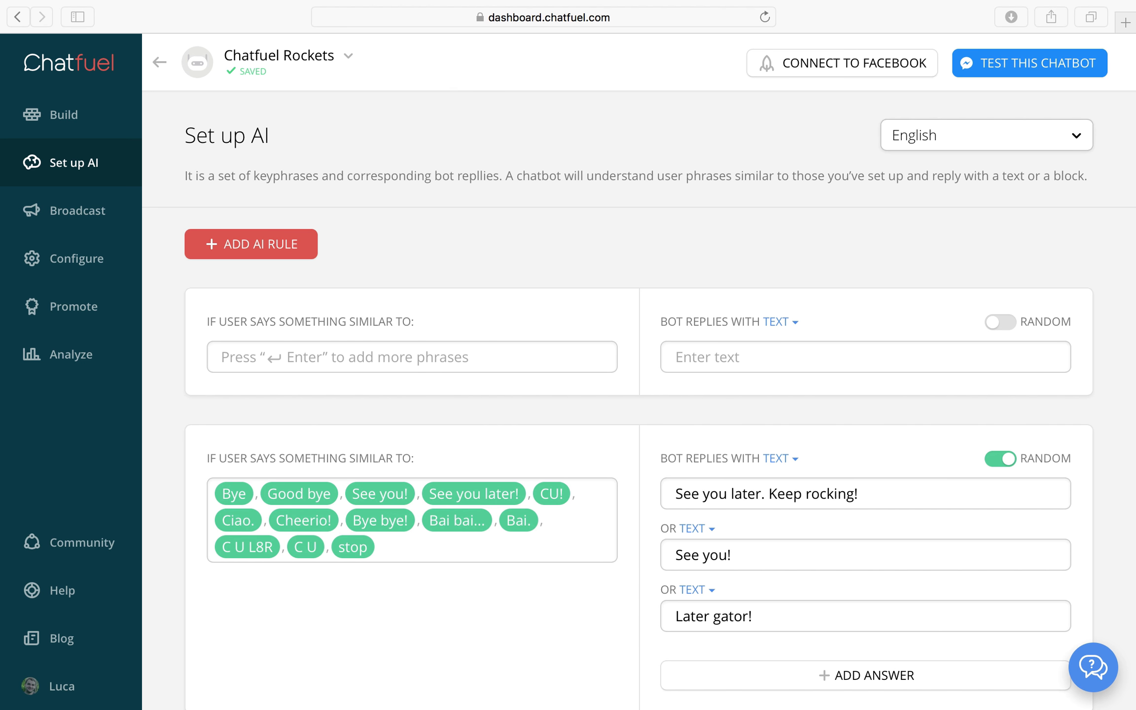
click(343, 358)
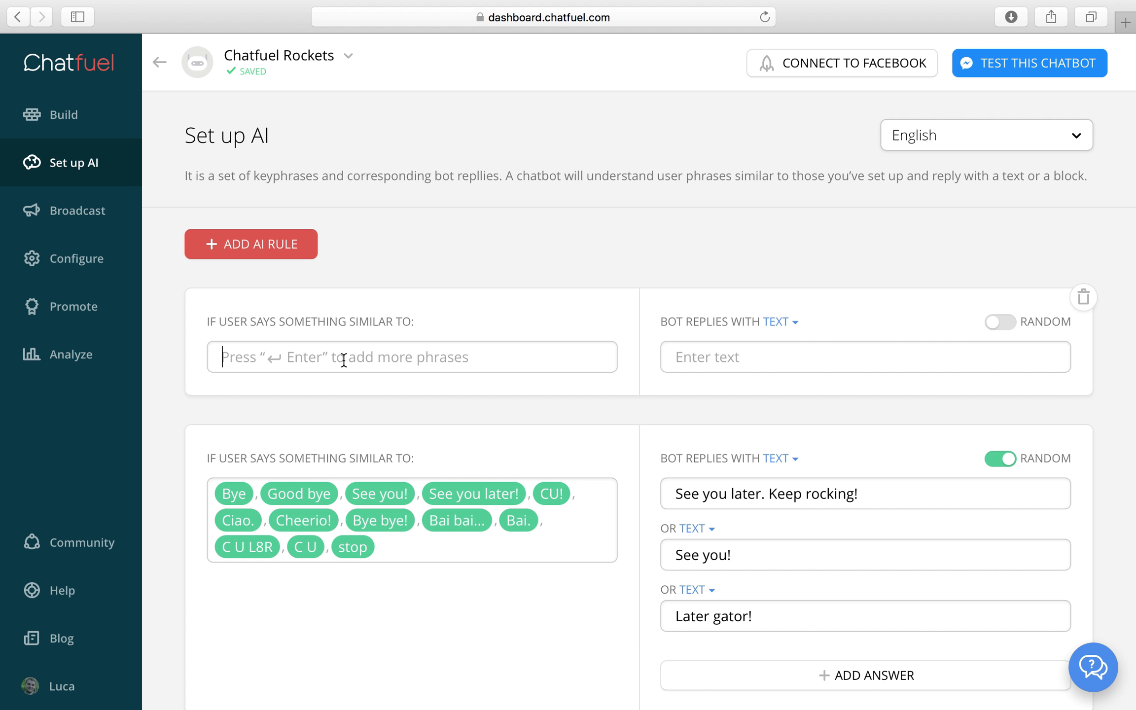
text(I want to u)
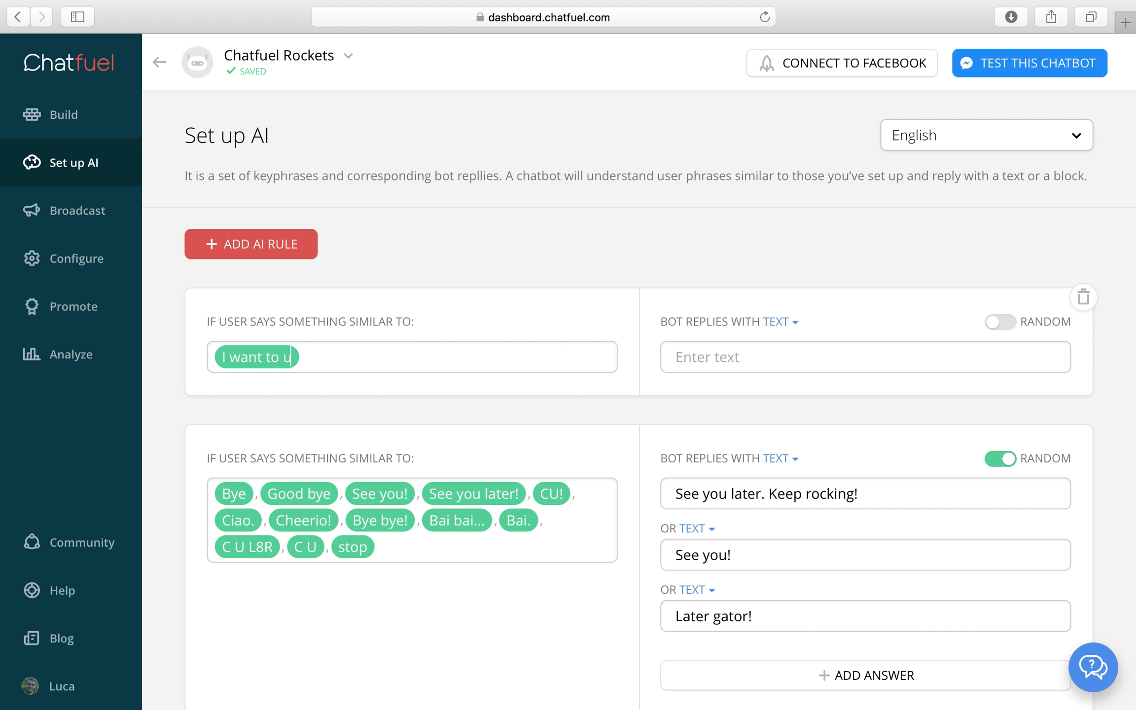
text(nsubscribe, )
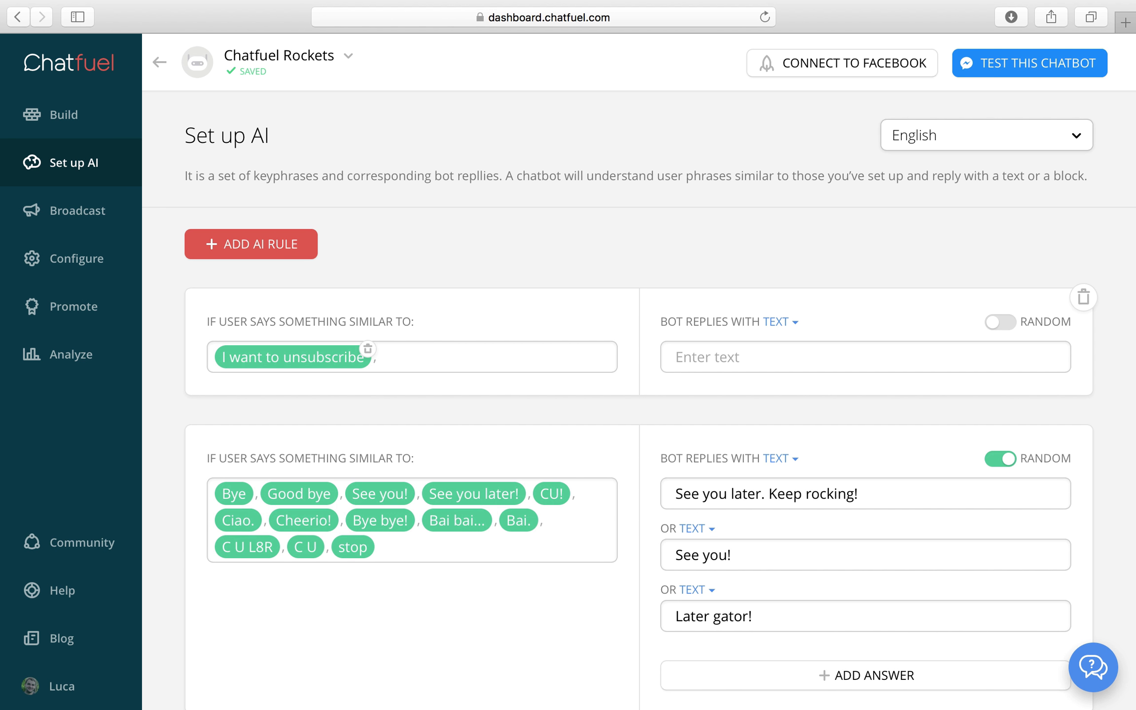
text(Show my subscr)
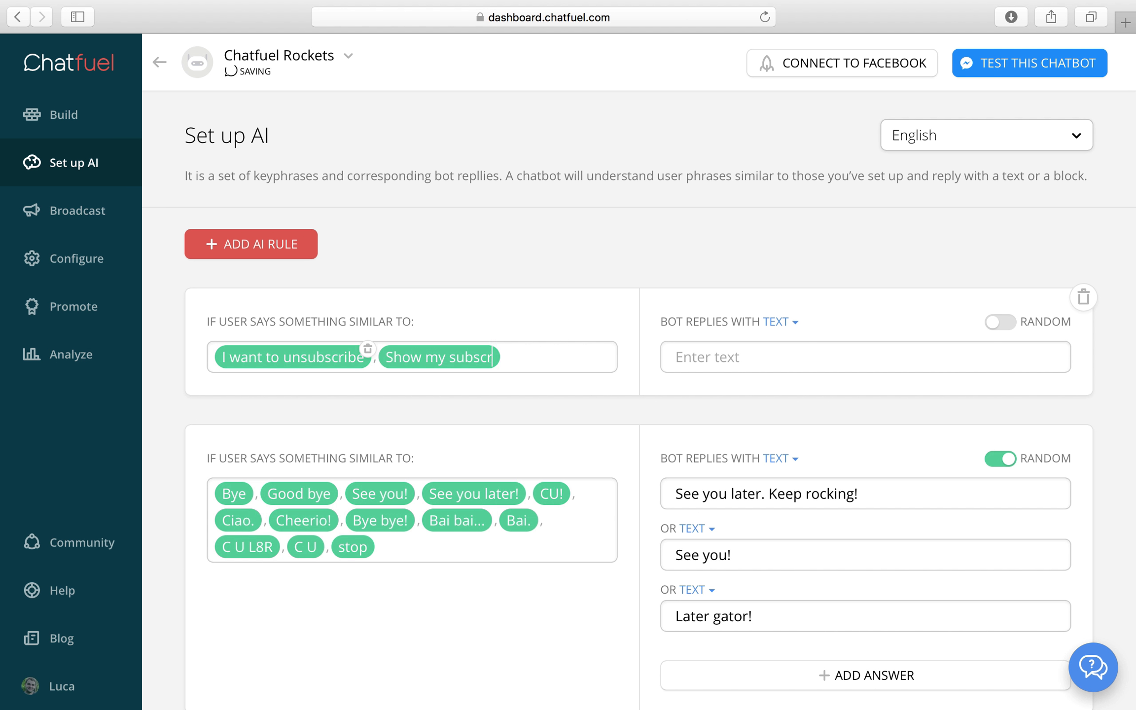
text(iptions, )
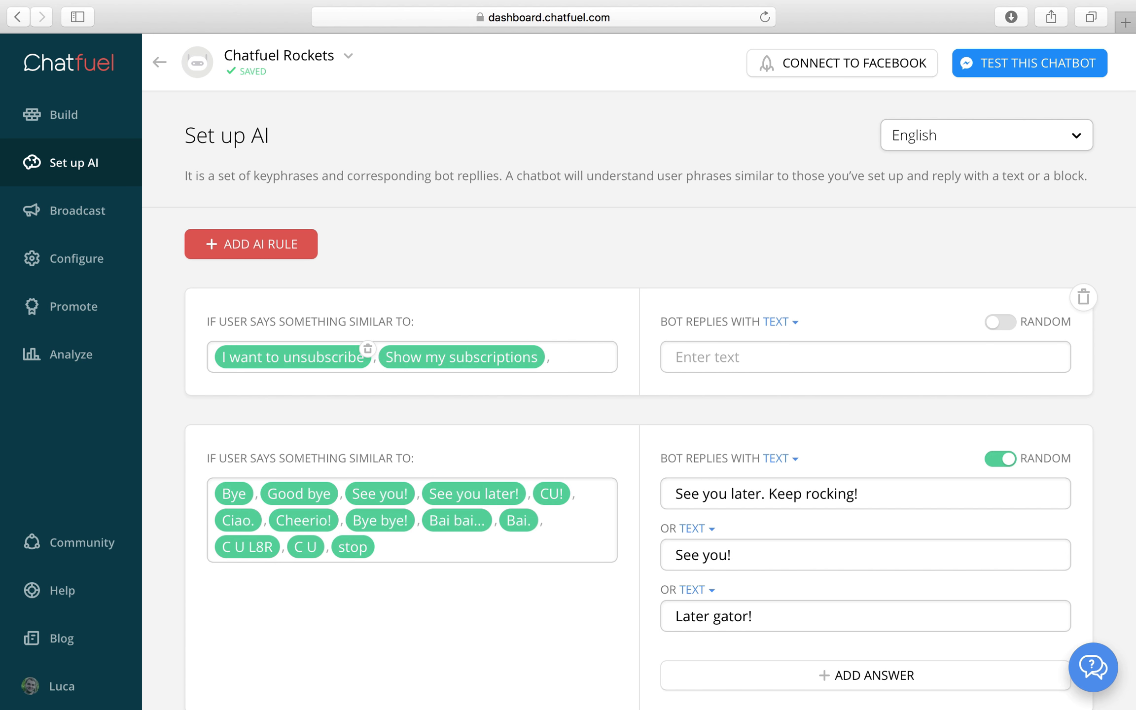
Add the phrases "Unsubscribe", "Unsubscribe me" and "Stop sending me news!" to the new AI rule.
text(Unsubsc)
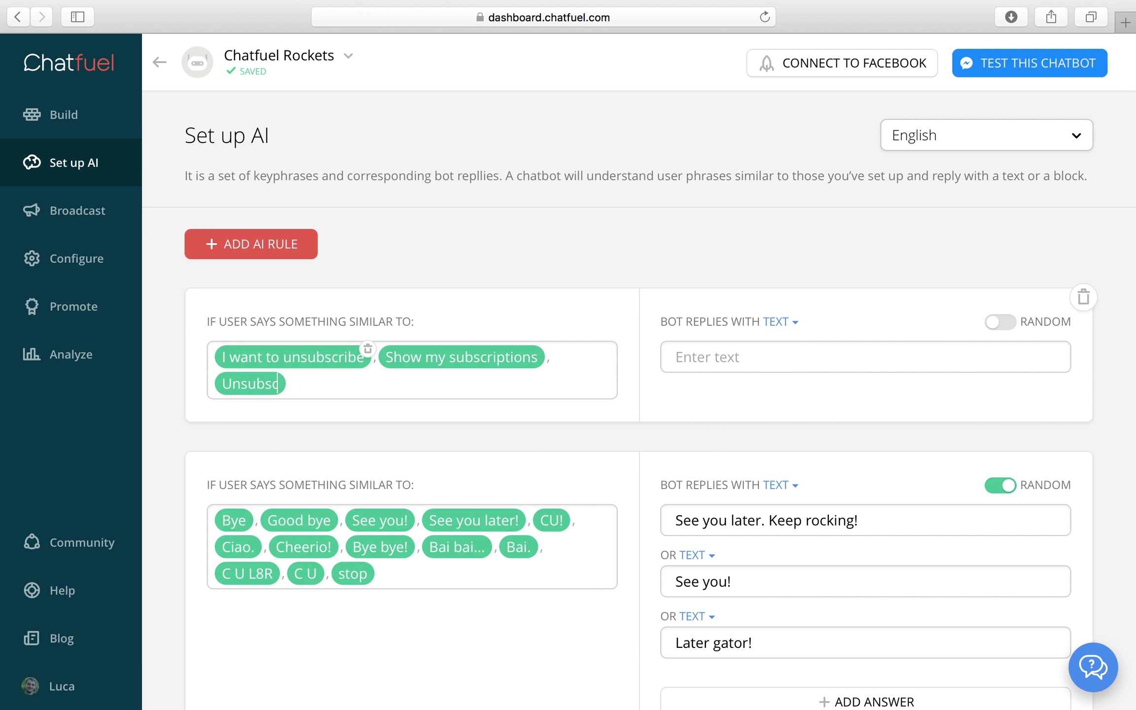
text(ribe)
key(Return)
text(Unsu)
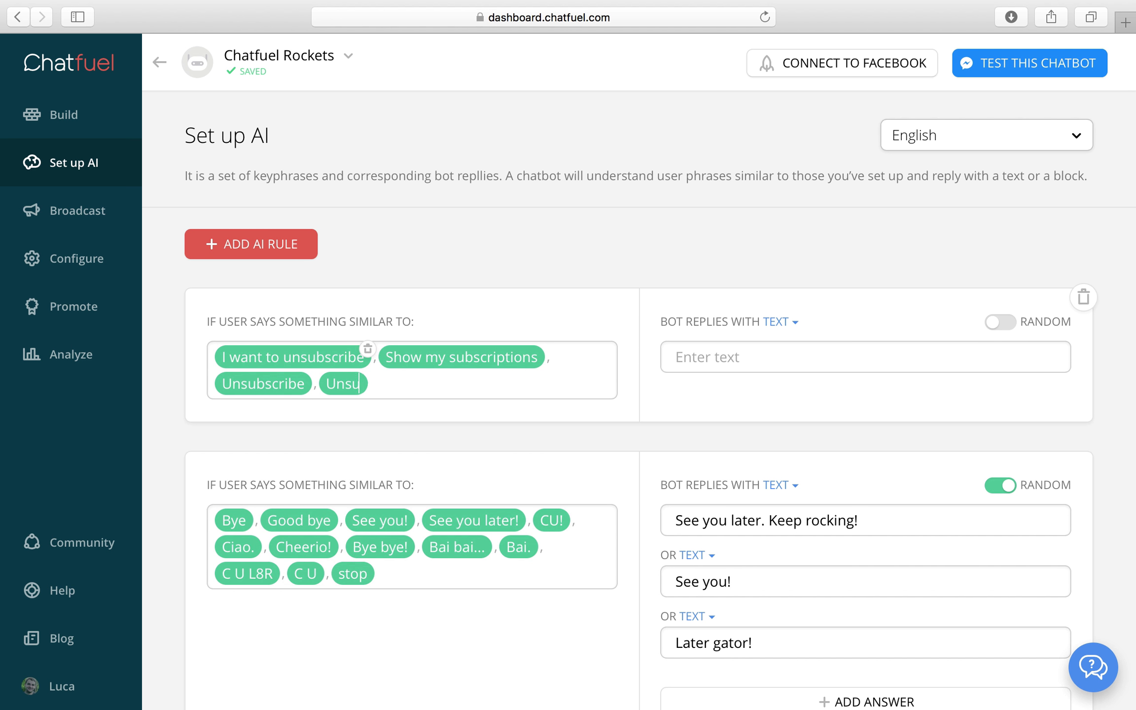
text(bscribe me)
key(Return)
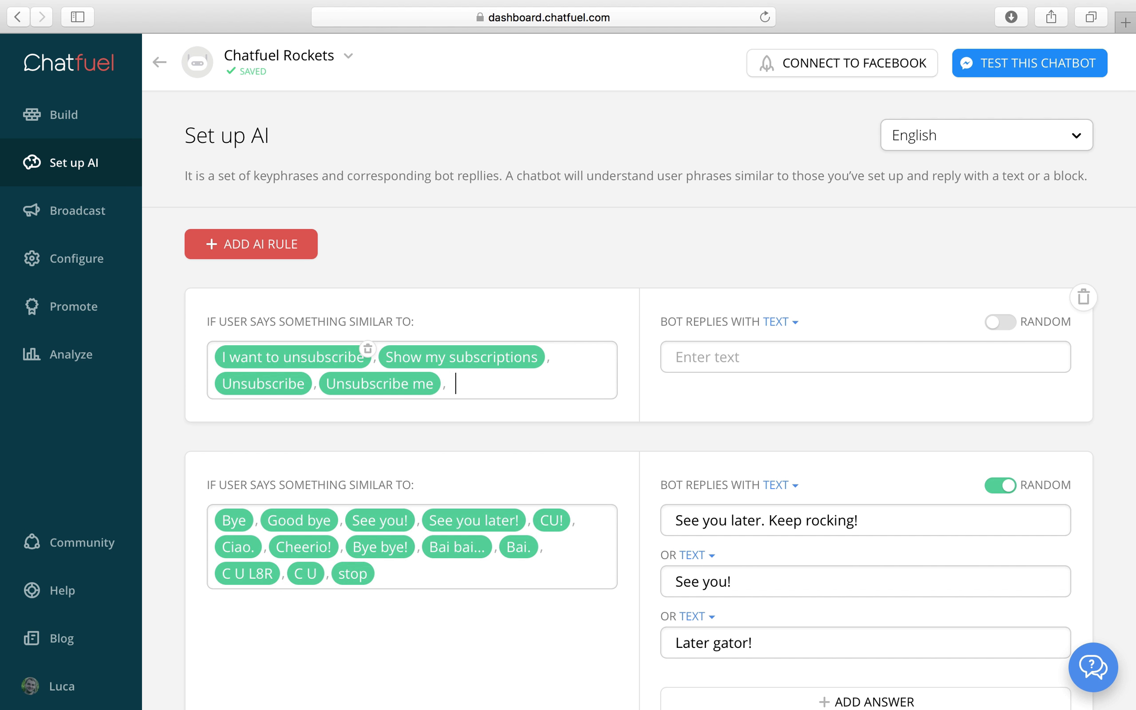
text(Stop)
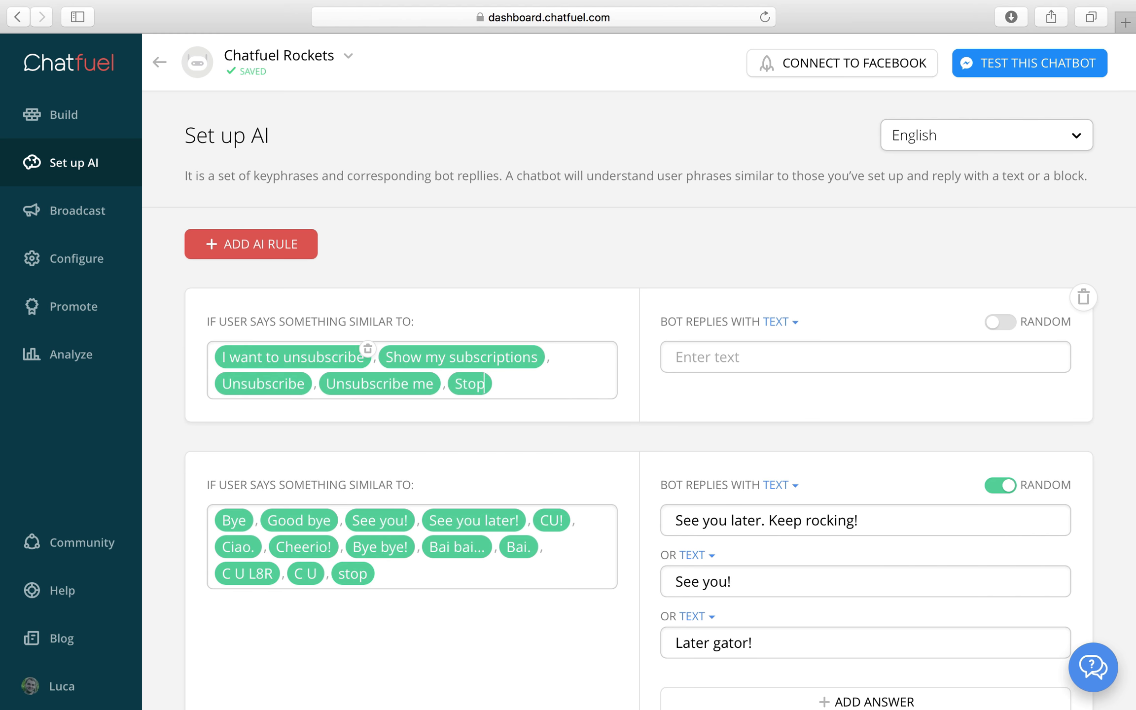
text( sendi)
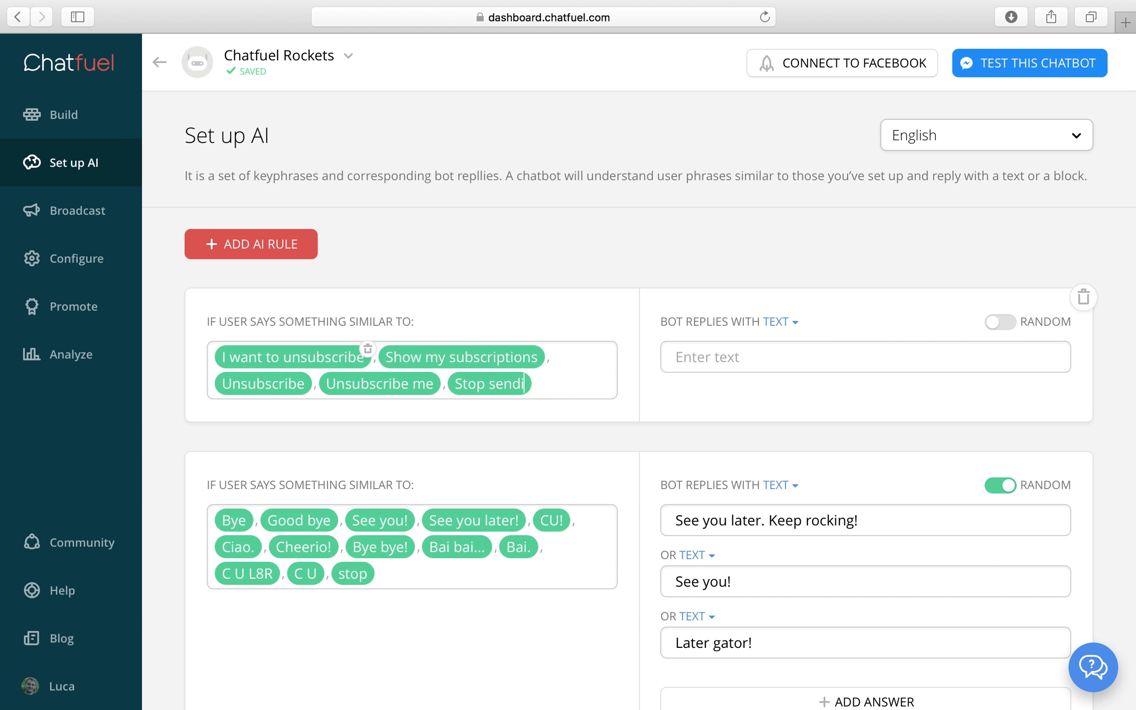
text(ng me news!)
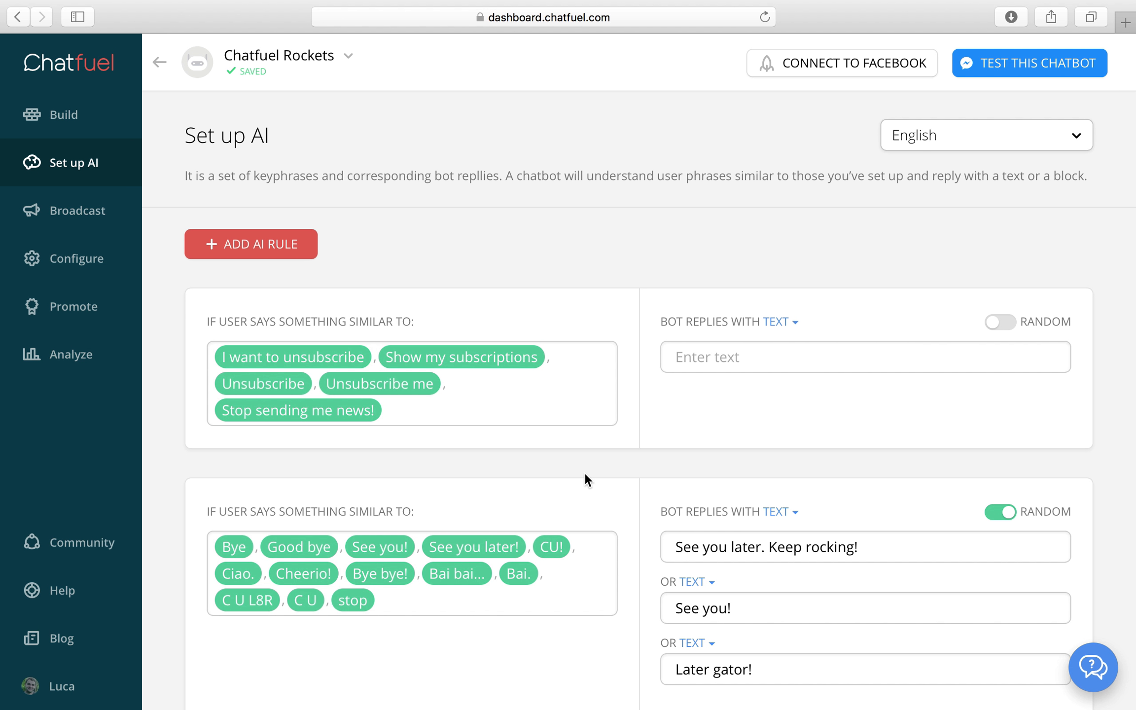
Remove the phrase "stop" from the goodbye AI rule and add it to the new unsubscribe rule.
click(380, 599)
click(402, 411)
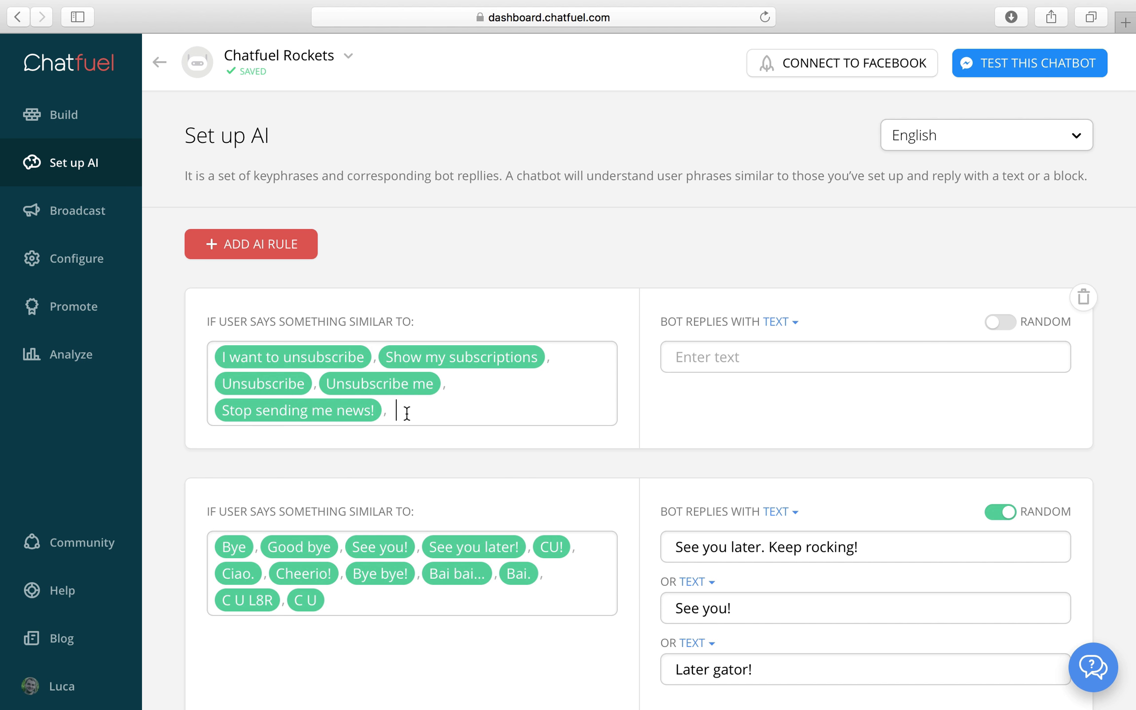
text(stop)
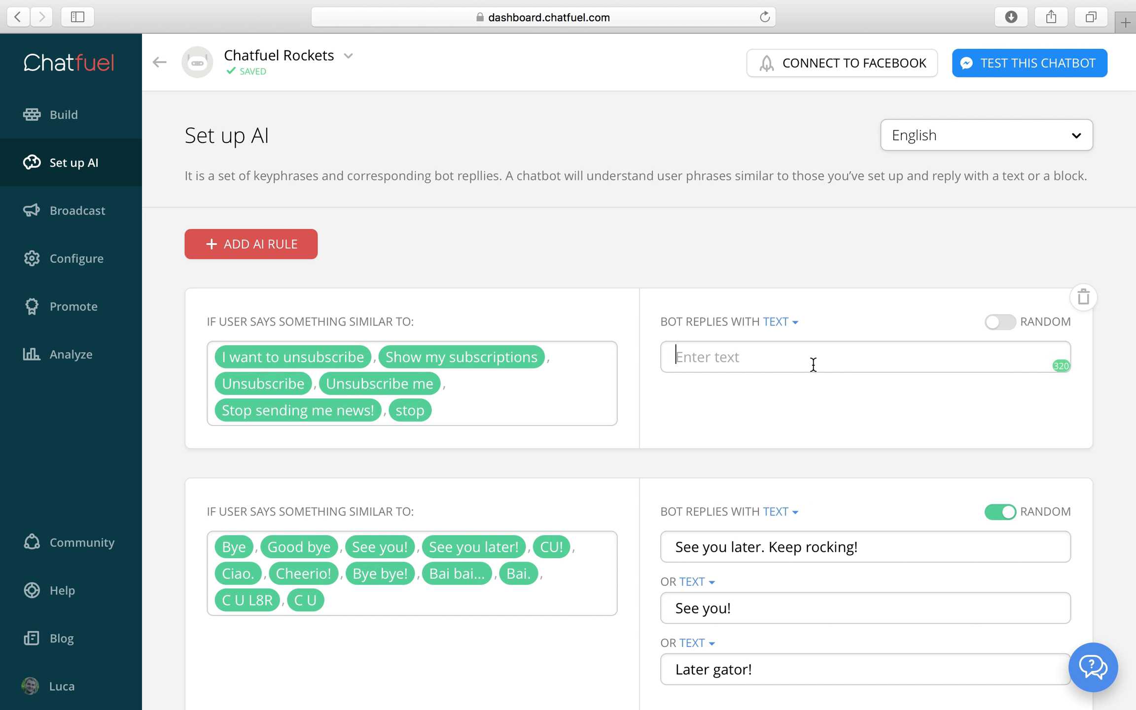
Make the new AI rule reply with a block instead of text and choose the Subscriptions block.
click(779, 323)
click(769, 351)
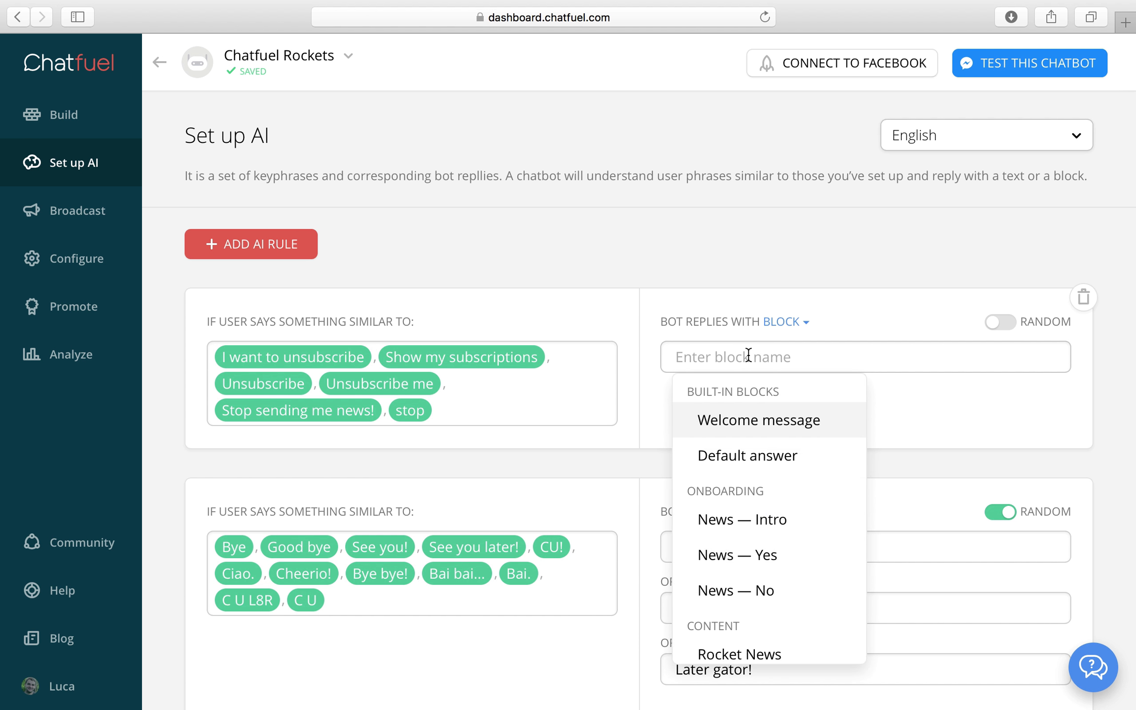
text(subsc)
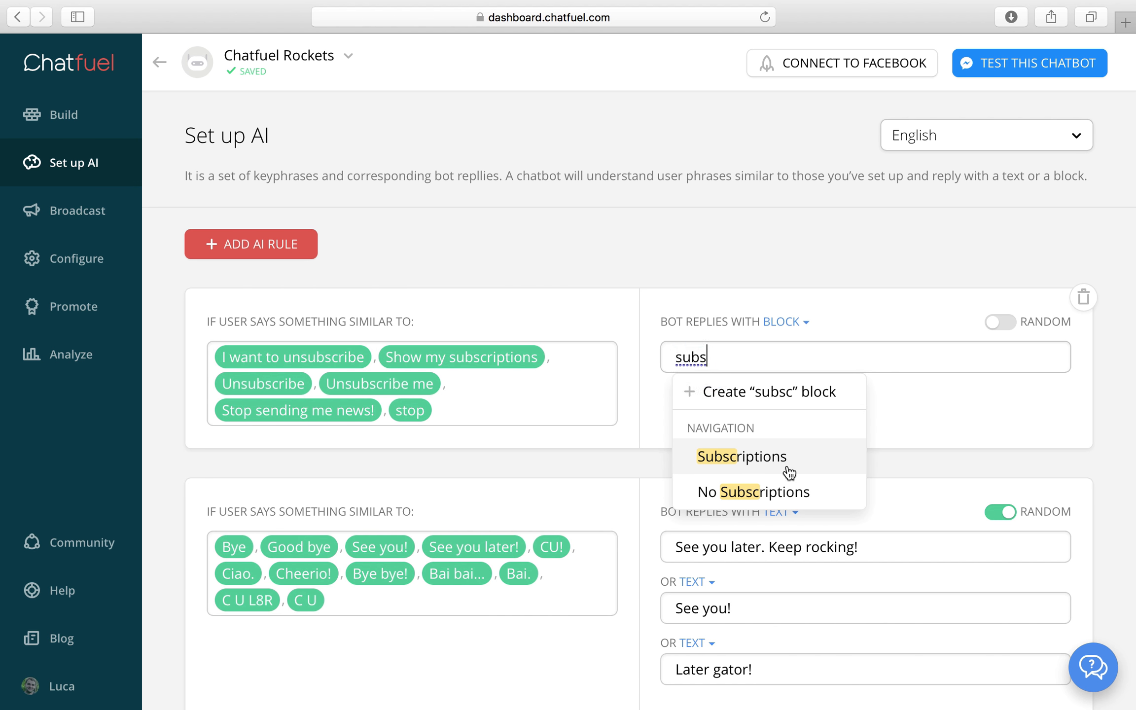
click(785, 460)
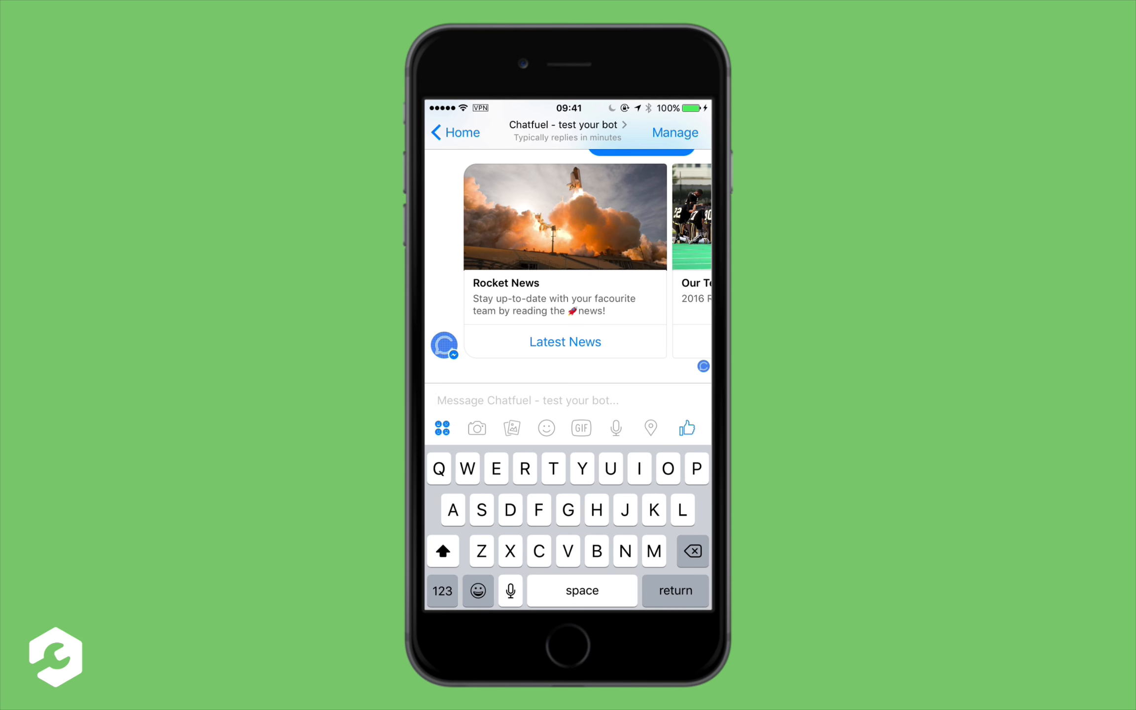
In the Chatfuel test bot chat in Messenger, send the message "Unsubscribe" to test the AI rule.
text(Unsub)
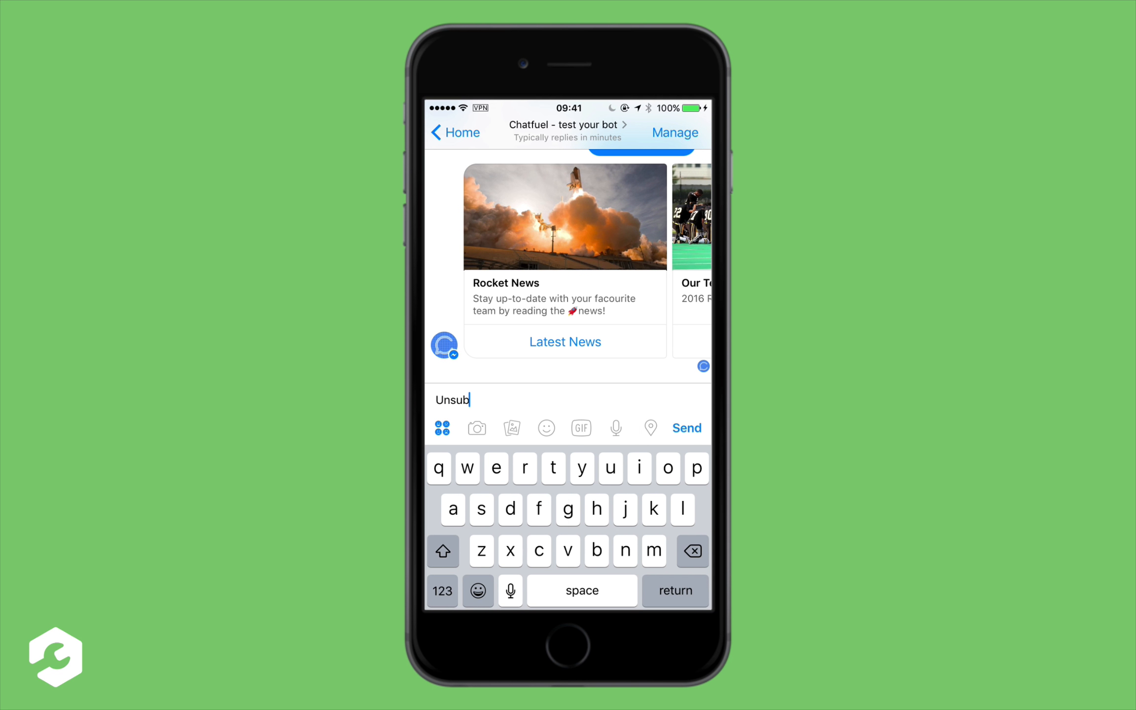
text(scribe)
click(687, 427)
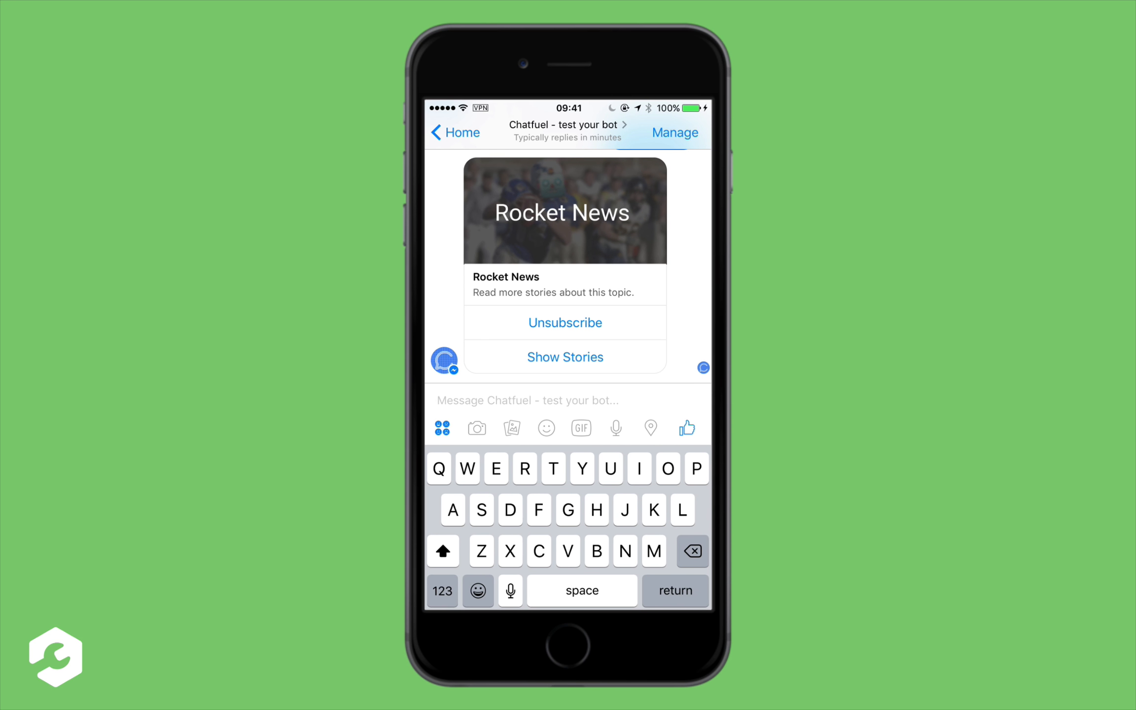
Show and browse the Rocket News stories from the subscription card, and unsubscribe from Rocket News.
click(565, 357)
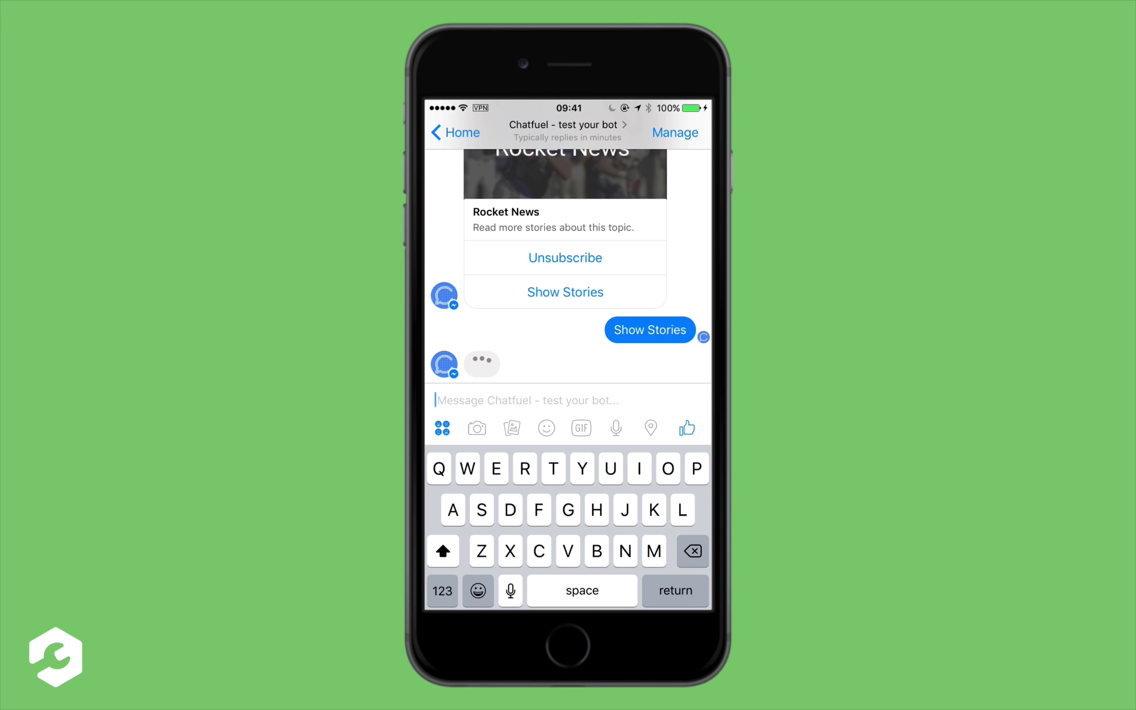
scroll(568, 261, right, 7)
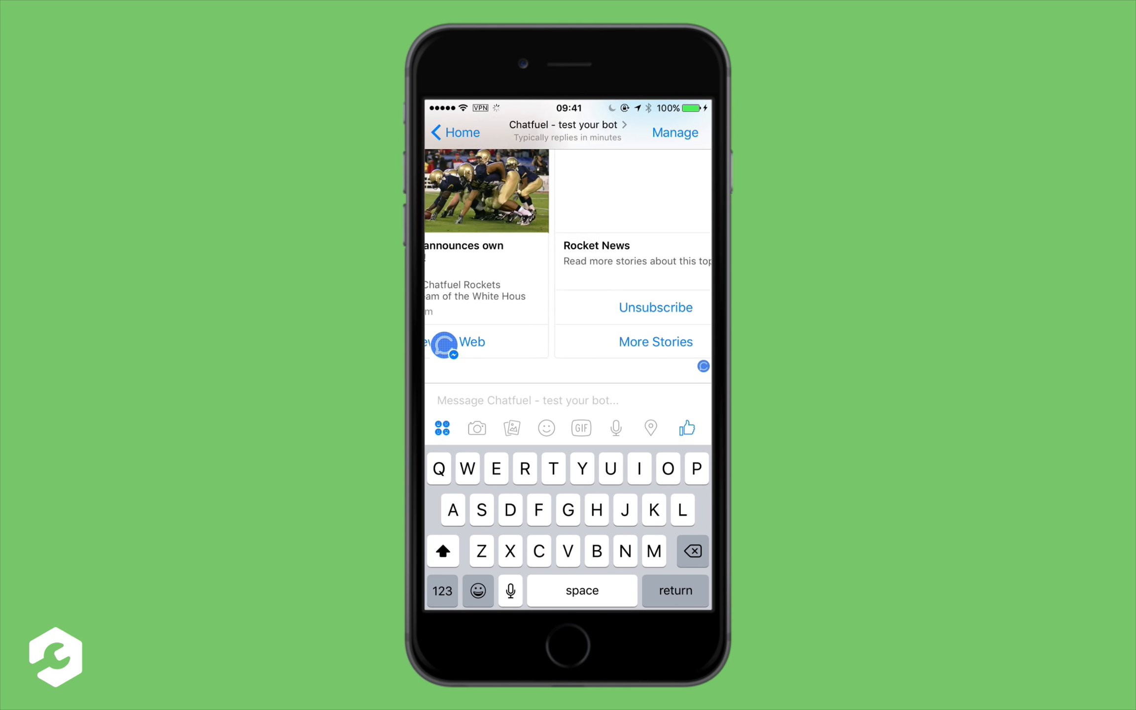
scroll(568, 261, left, 7)
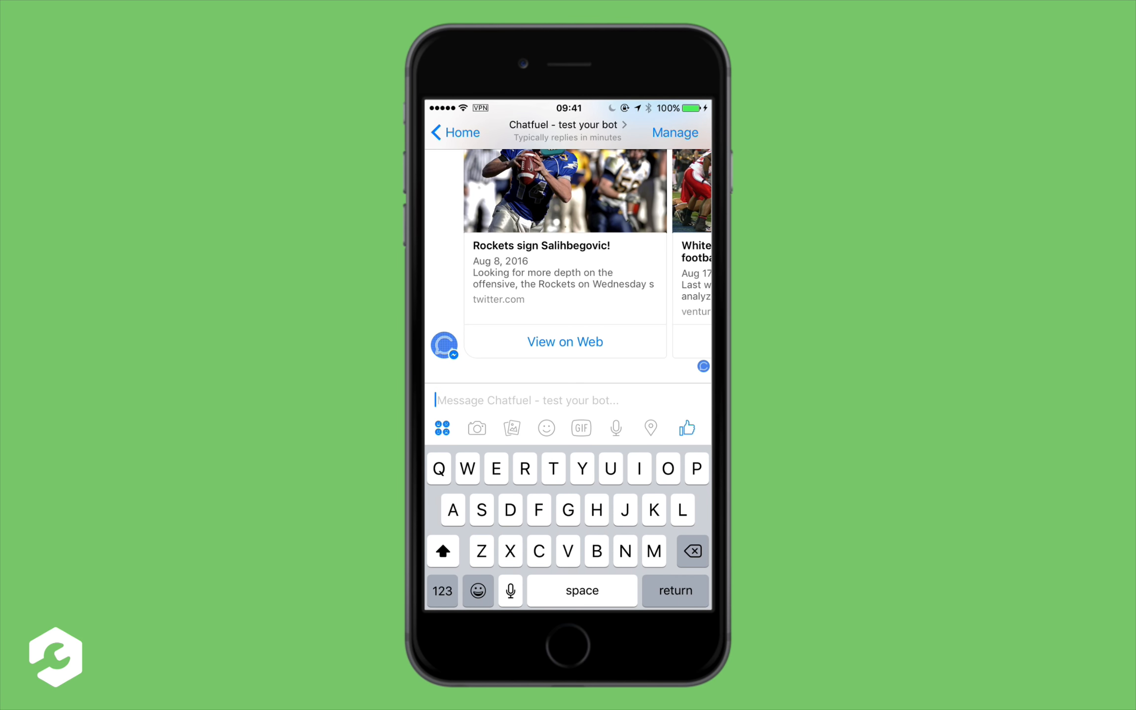
scroll(568, 262, up, 6)
click(565, 359)
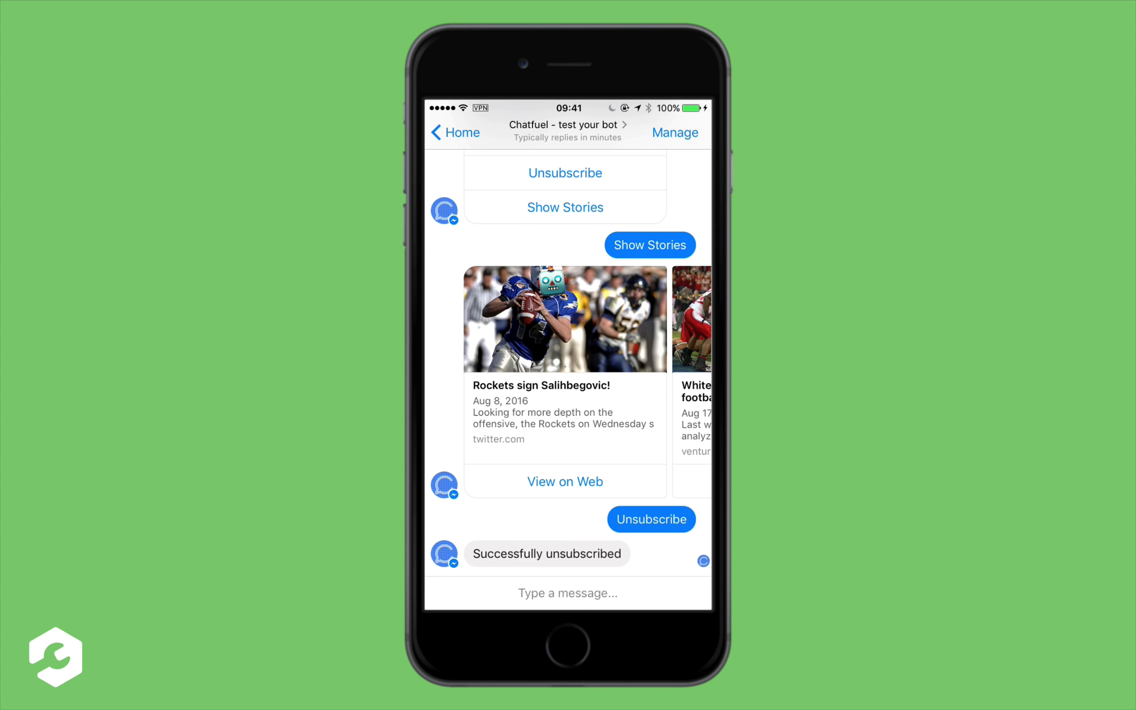
Send the bot the message "Stop sending me news!" to test the No Subscriptions fallback.
click(568, 594)
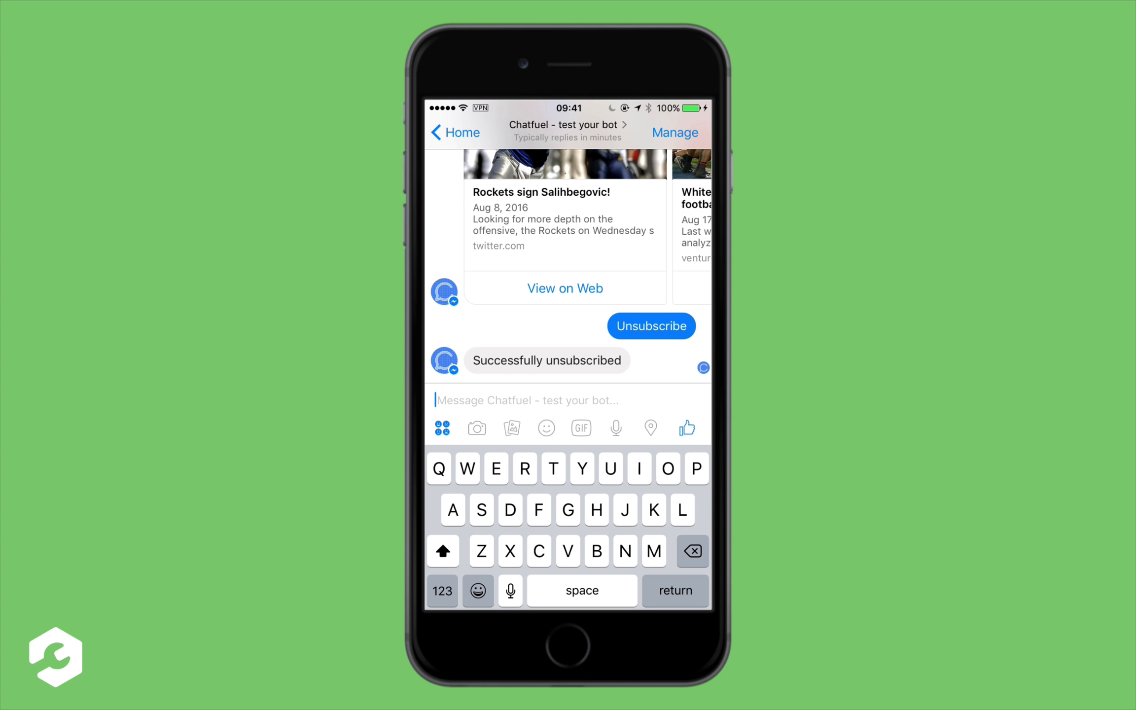
text(Stop sen)
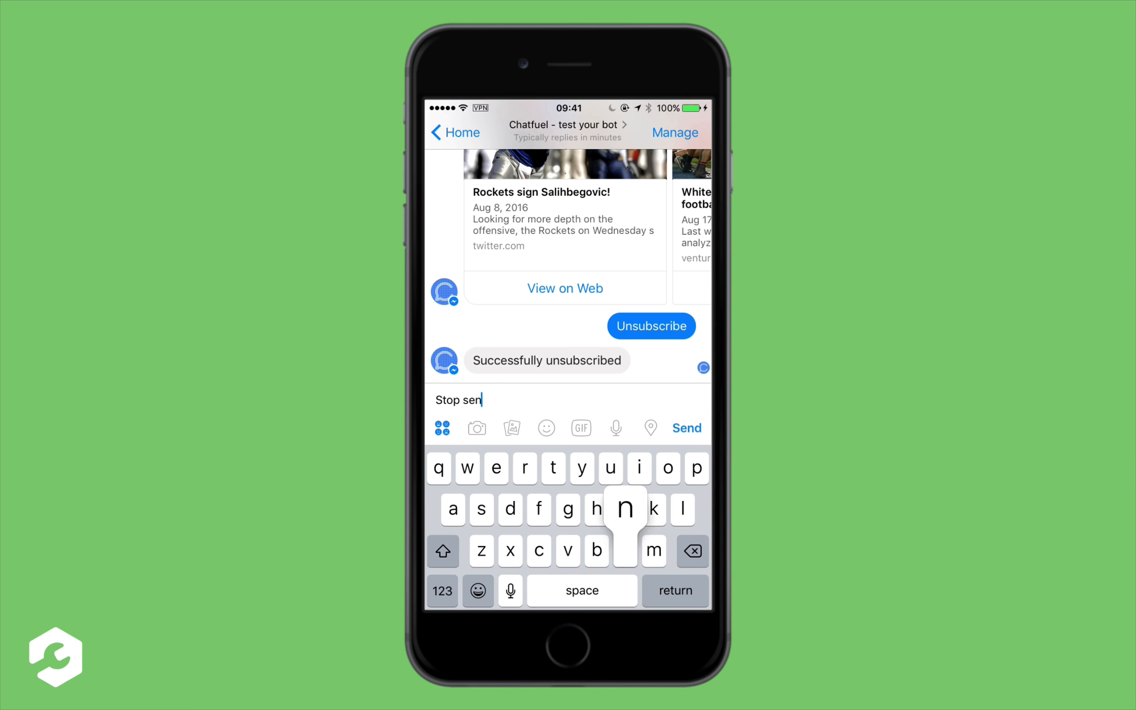
text(ding me news)
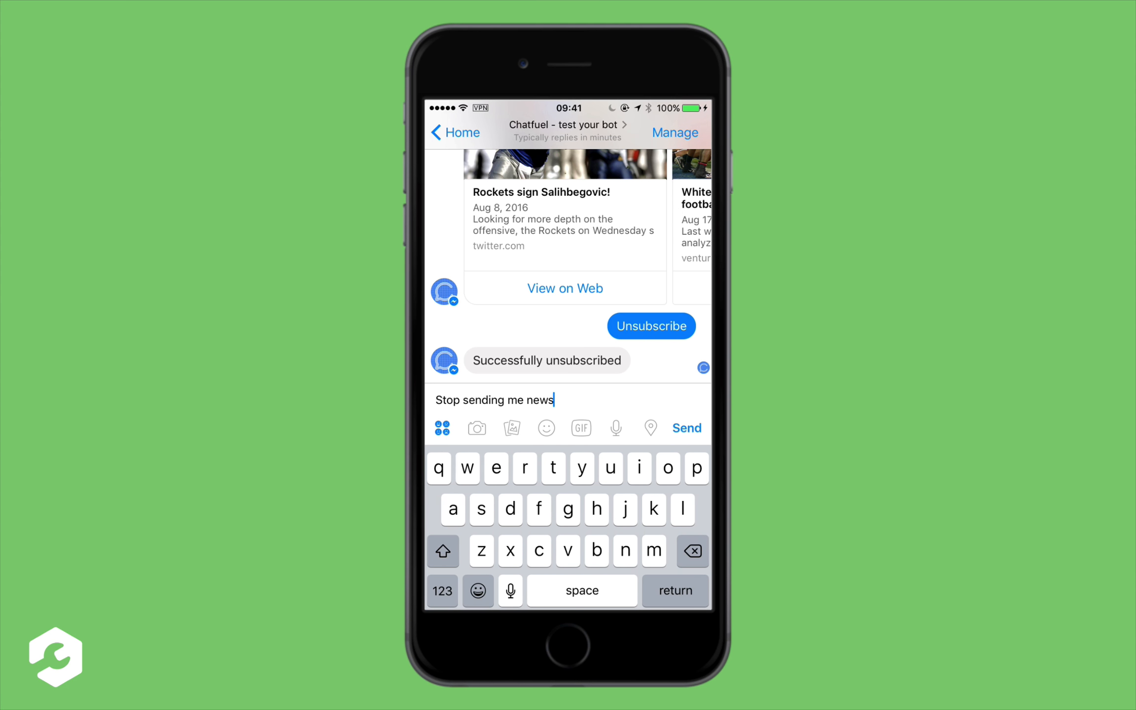
text(!)
key(Return)
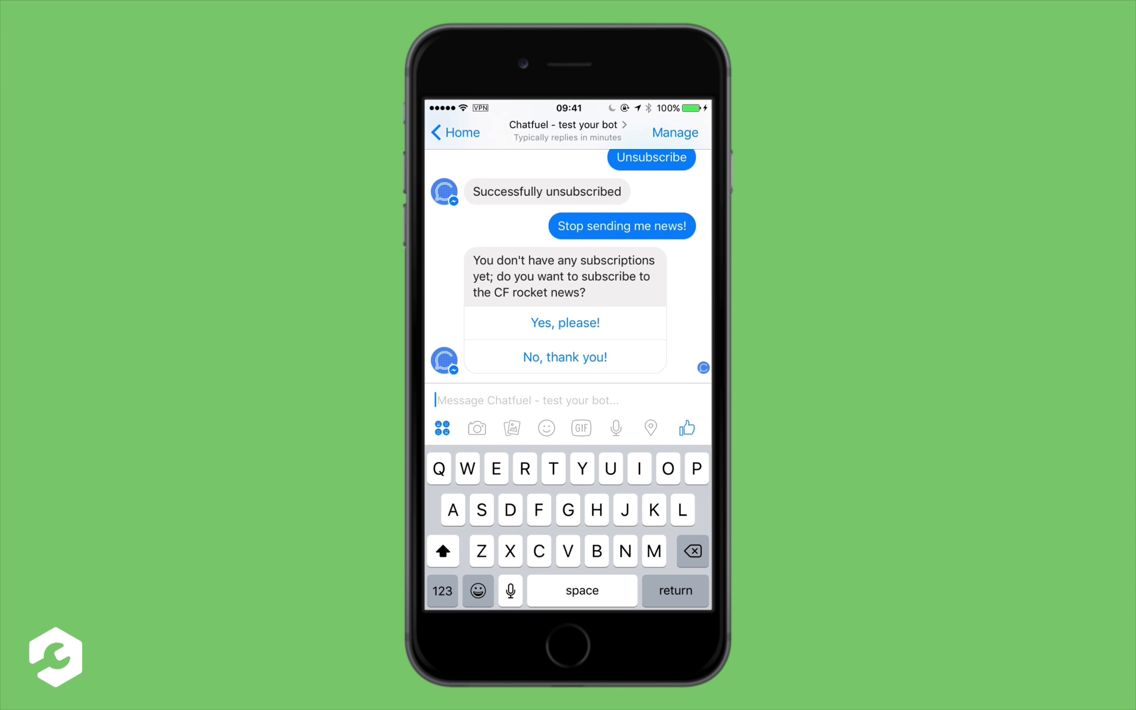
Answer the bot's subscription offer with "Yes, please!" and continue with "Let's go!".
click(565, 323)
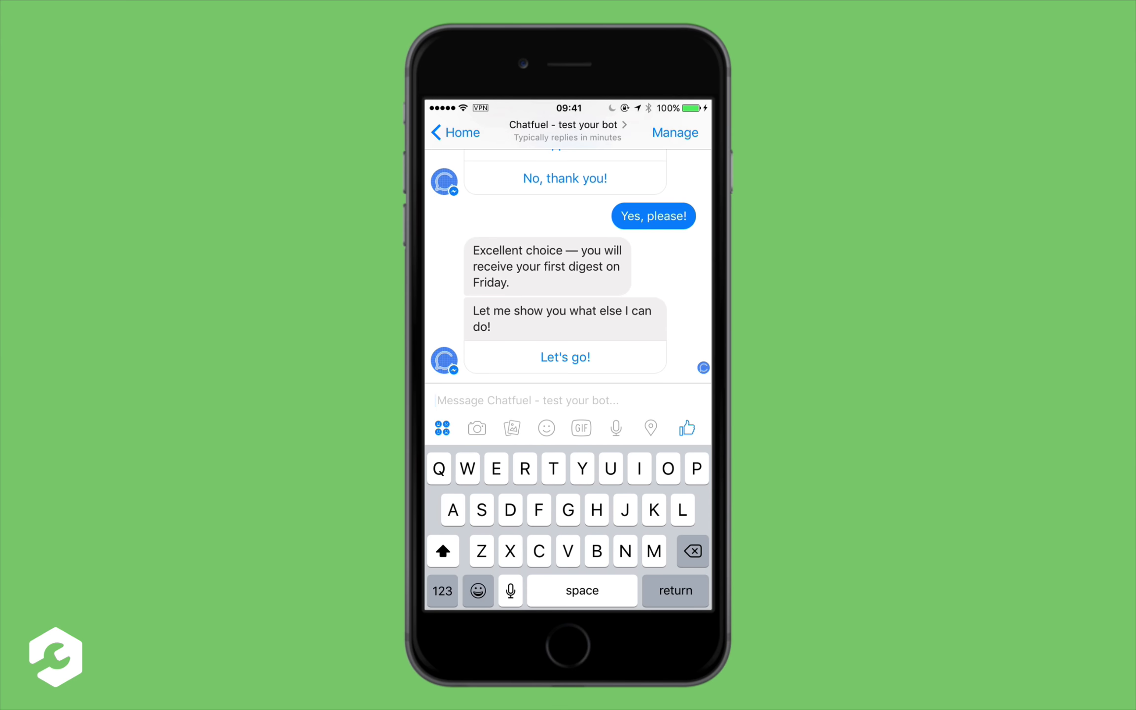
click(565, 357)
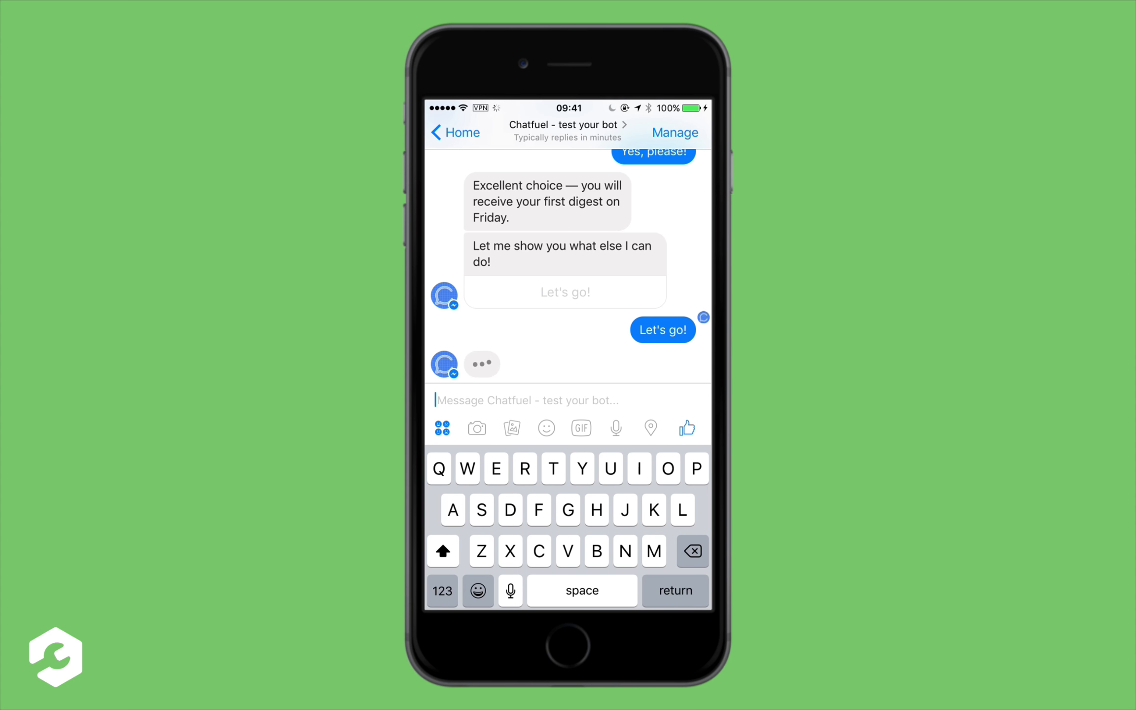